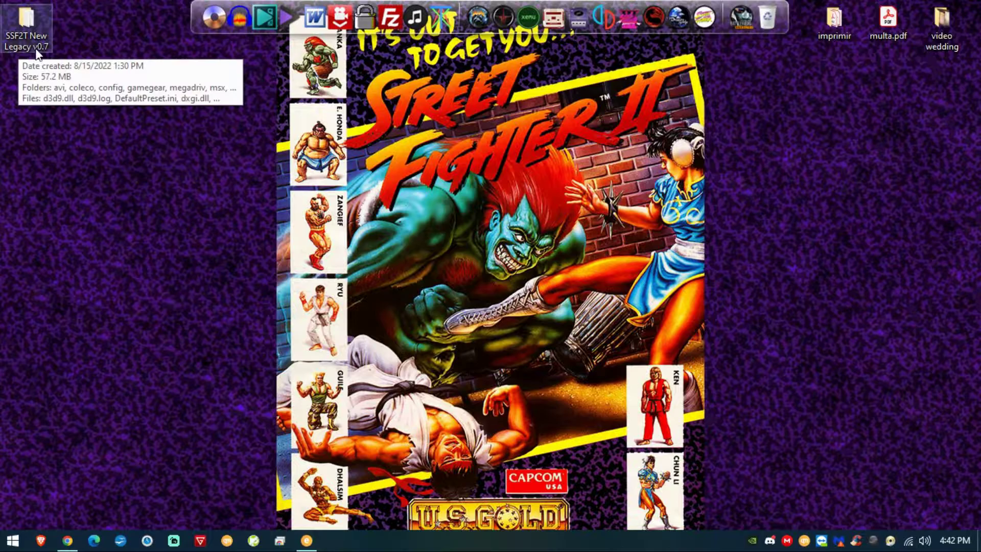
Step: Close the poster tab and read the New Legacy site's v0.7 release headline
left_click(68, 540)
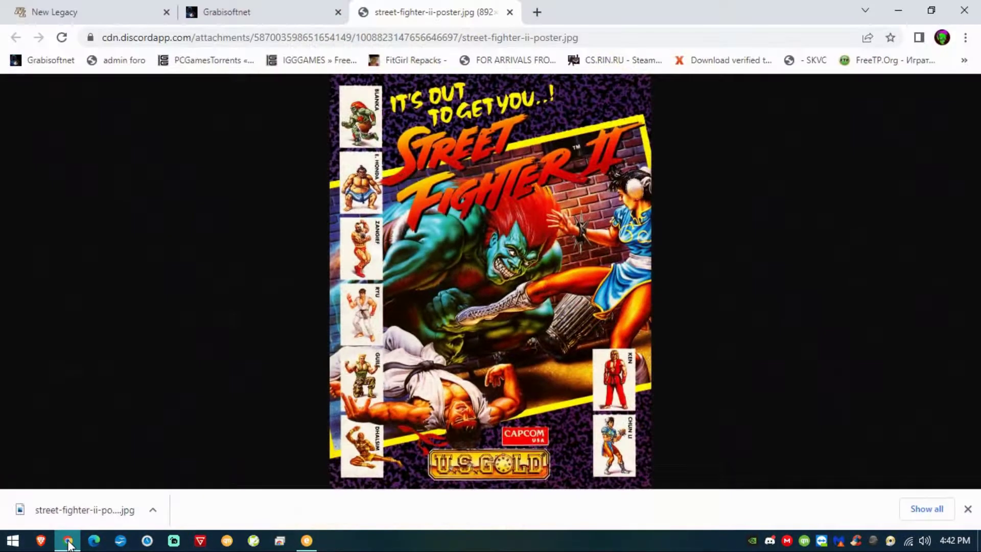
left_click(509, 11)
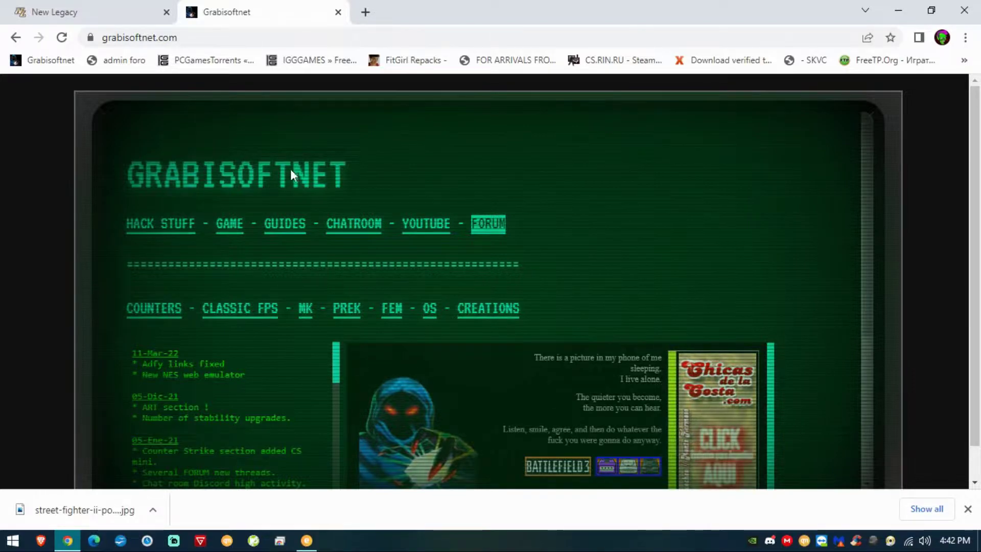
left_click(97, 24)
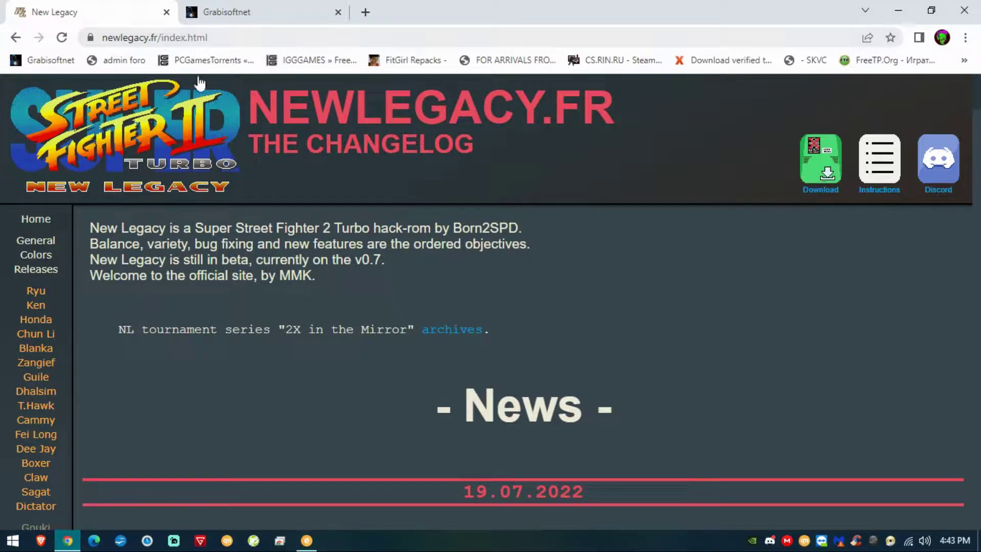
scroll(403, 323, "down", 3)
scroll(396, 365, "down", 3)
scroll(396, 364, "up", 2)
scroll(403, 365, "down", 5)
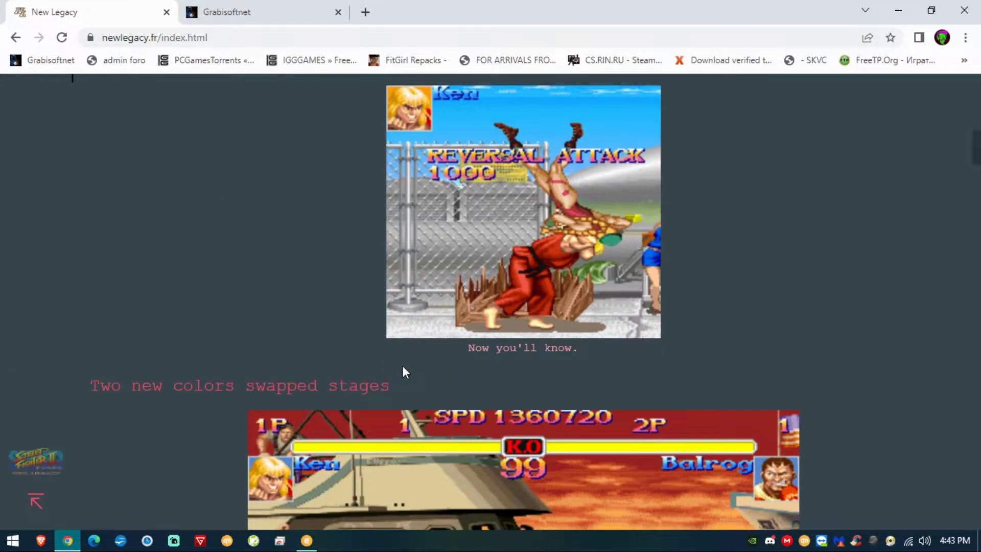
scroll(402, 365, "up", 3)
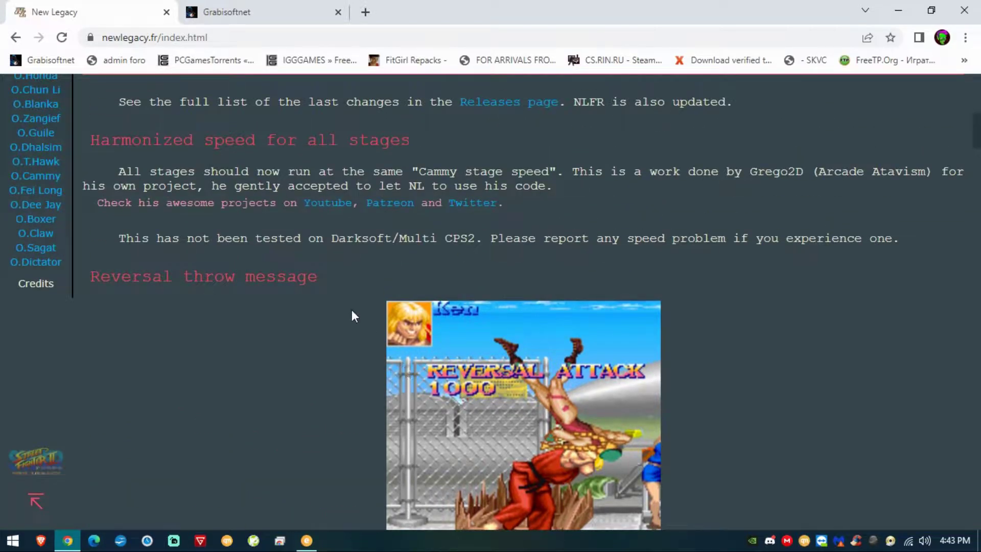
scroll(352, 310, "up", 3)
double_click(298, 283)
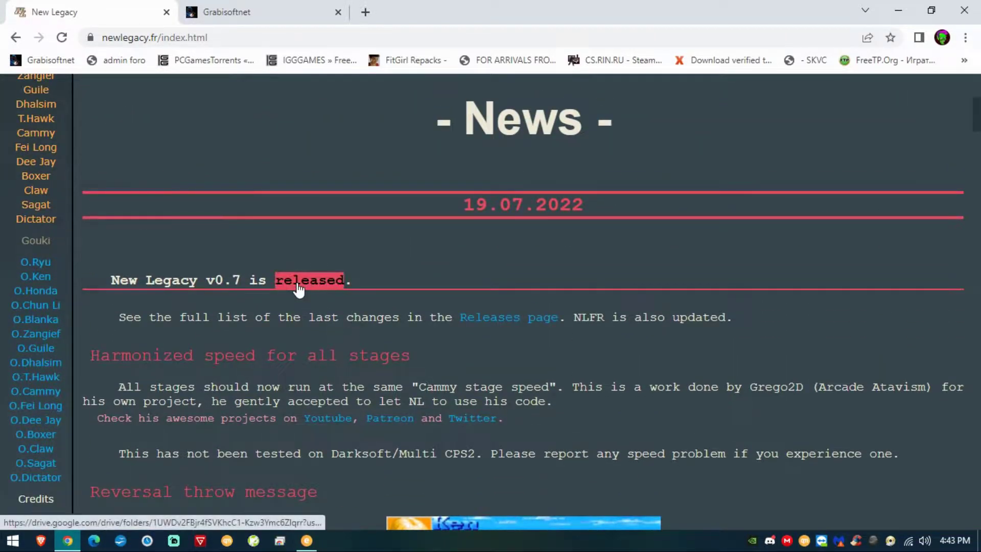
double_click(238, 276)
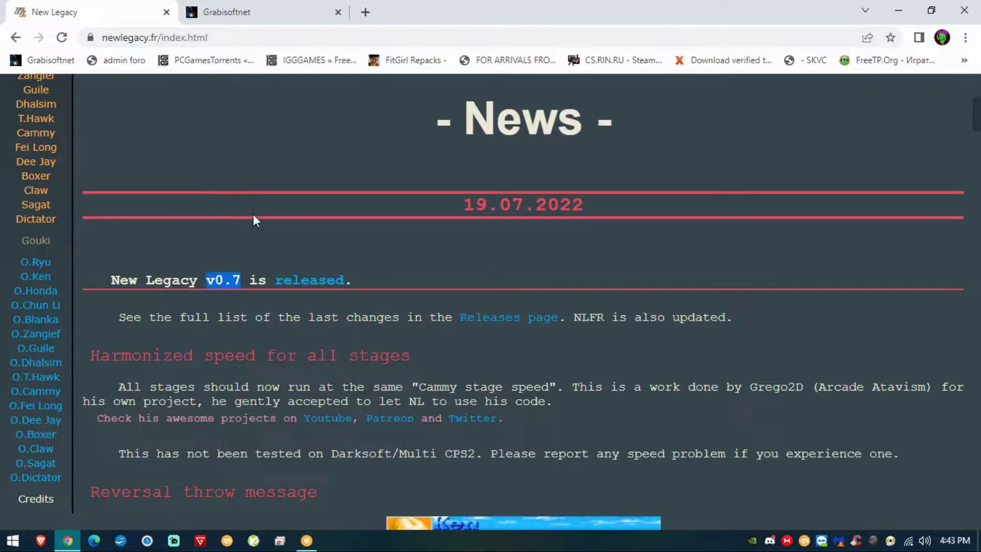
scroll(253, 218, "up", 3)
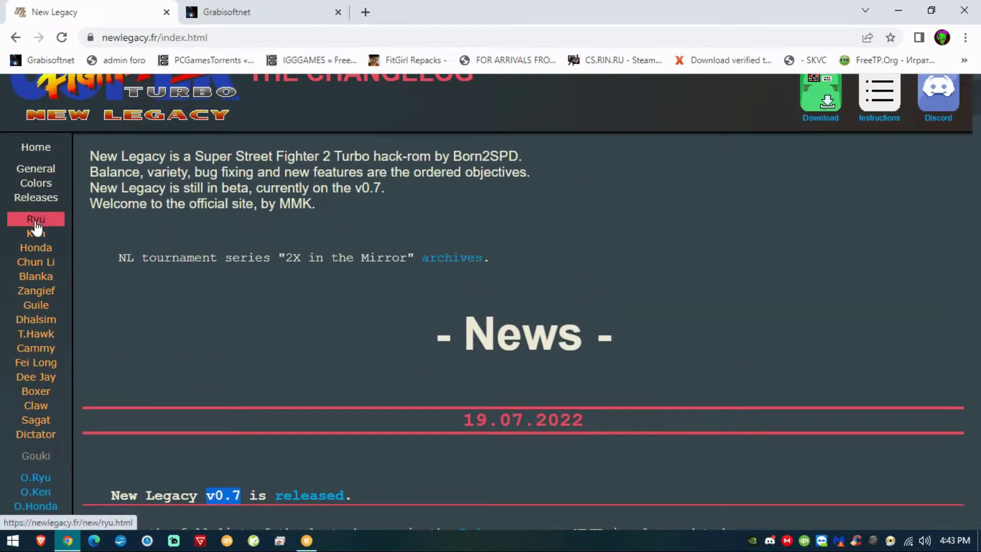
Step: Read the Ryu changes page, then move on to the O.Ryu changes page
left_click(35, 220)
scroll(234, 321, "down", 5)
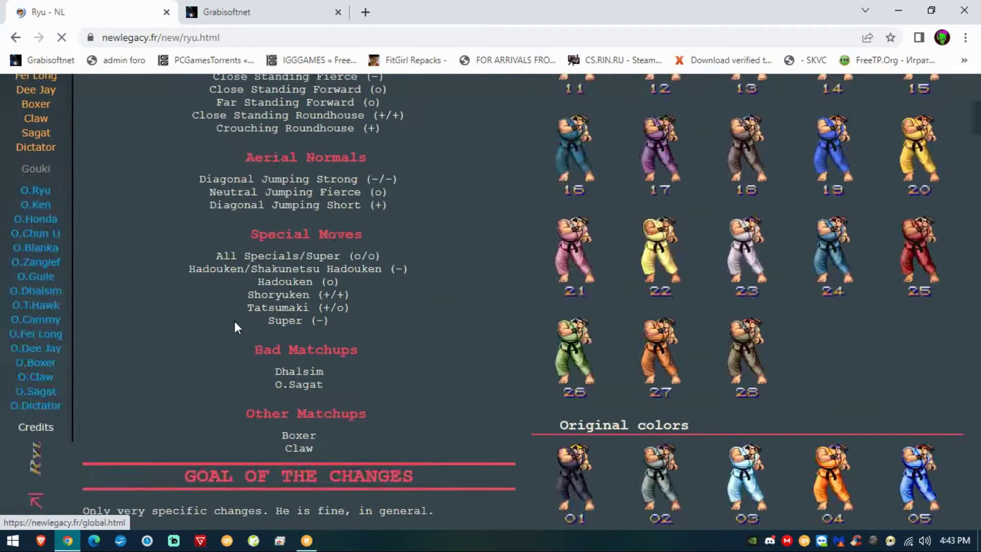
scroll(648, 363, "down", 5)
scroll(602, 312, "up", 6)
scroll(602, 319, "up", 2)
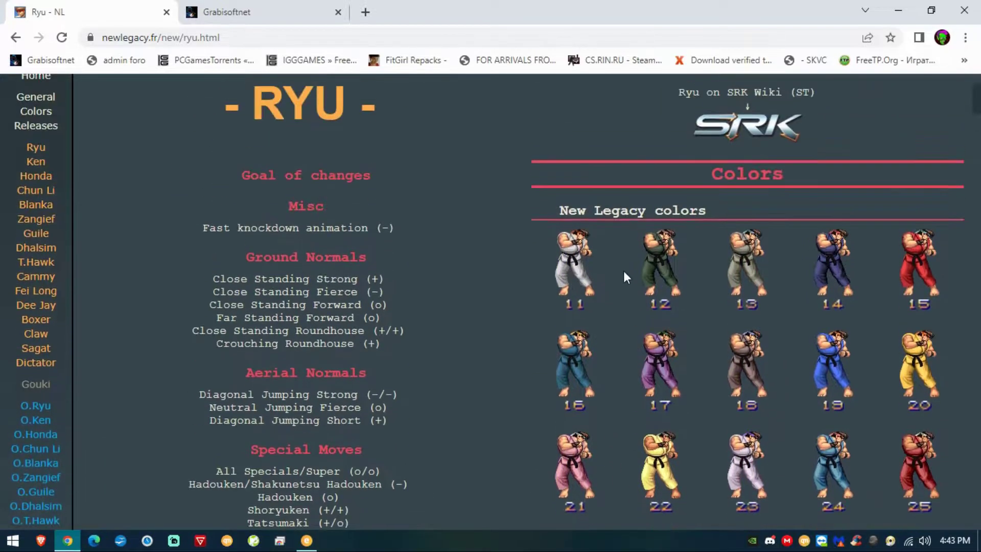
scroll(738, 392, "down", 3)
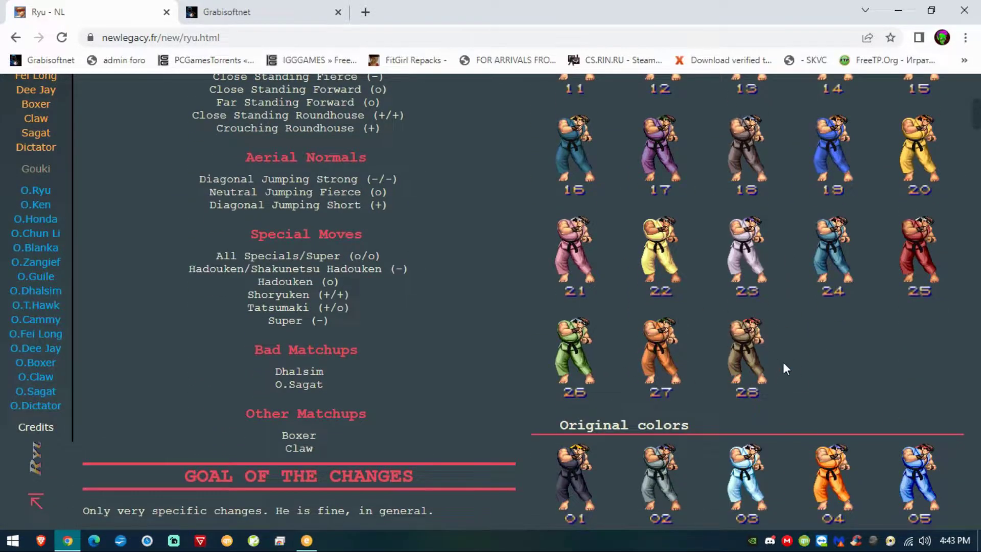
scroll(782, 369, "down", 2)
scroll(850, 370, "up", 1)
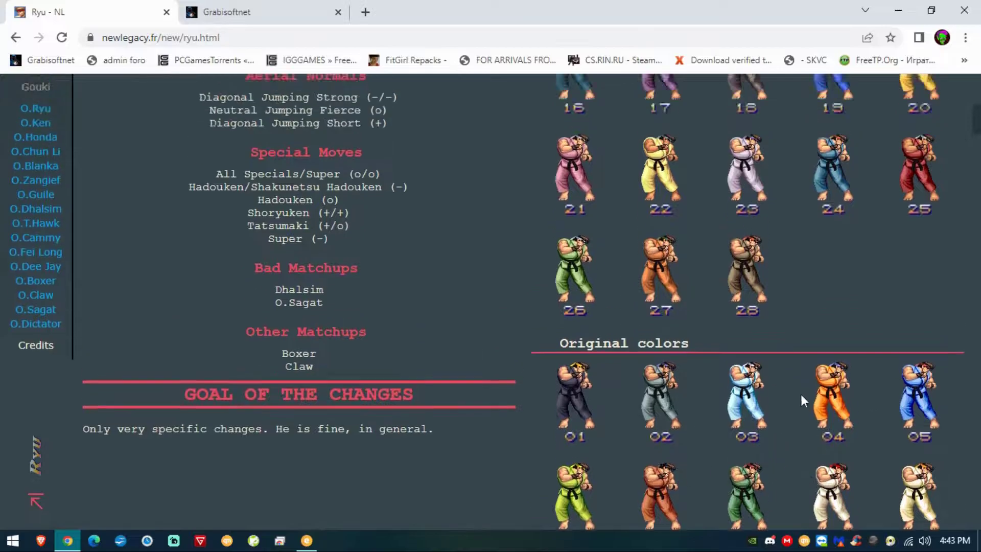
scroll(799, 393, "up", 3)
scroll(801, 324, "down", 4)
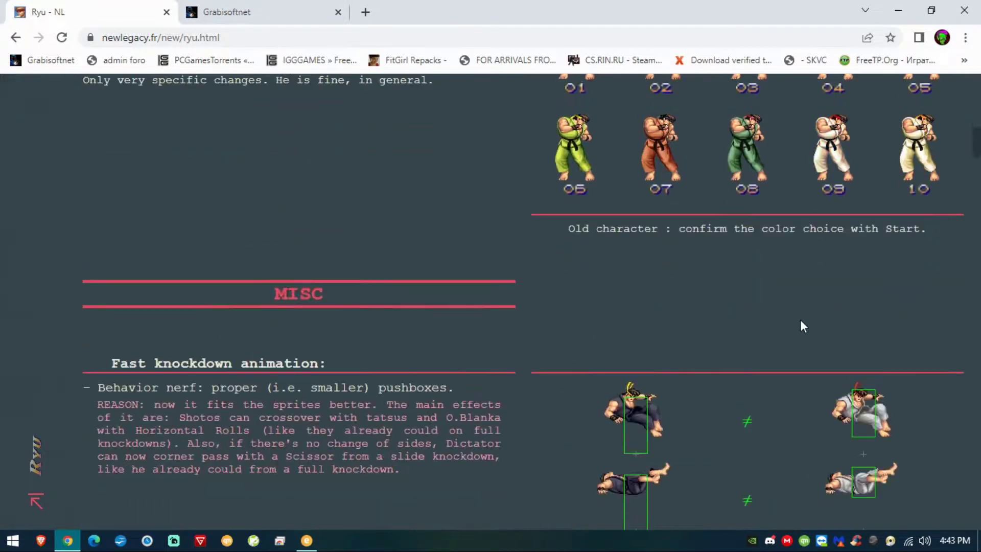
scroll(159, 287, "up", 6)
scroll(159, 286, "down", 6)
scroll(698, 340, "down", 5)
scroll(697, 340, "down", 4)
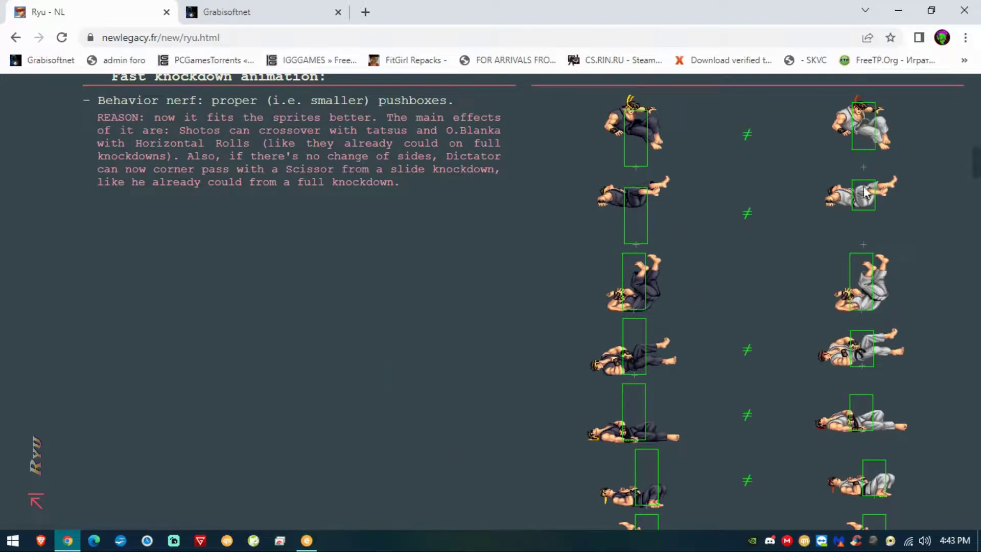
scroll(694, 324, "down", 3)
scroll(694, 386, "down", 5)
scroll(681, 364, "up", 2)
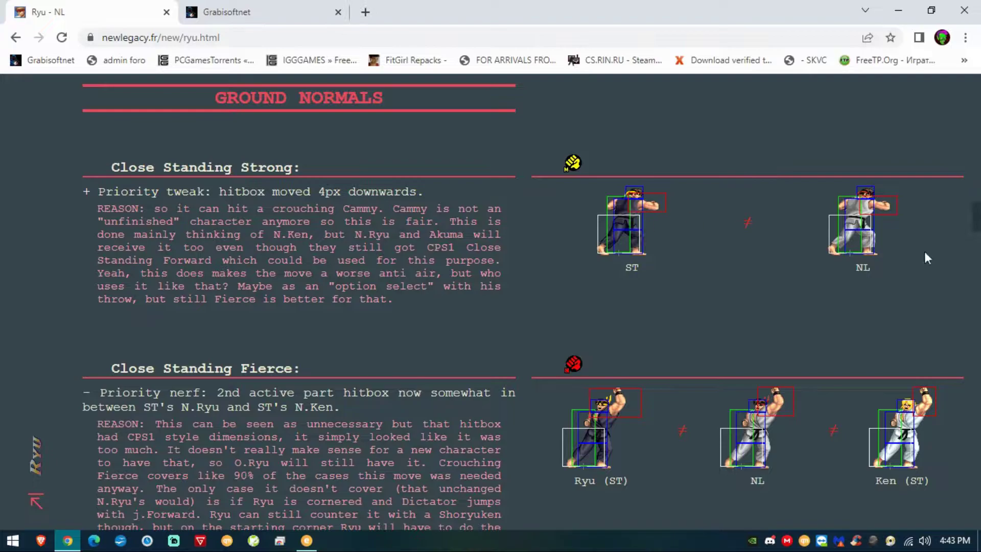
left_click_drag(978, 224, 978, 77)
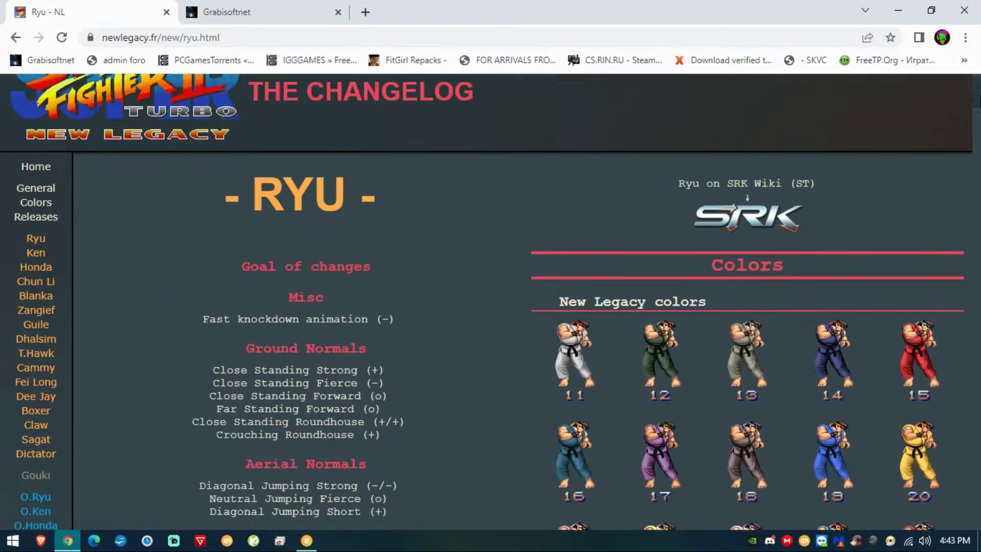
scroll(38, 302, "down", 2)
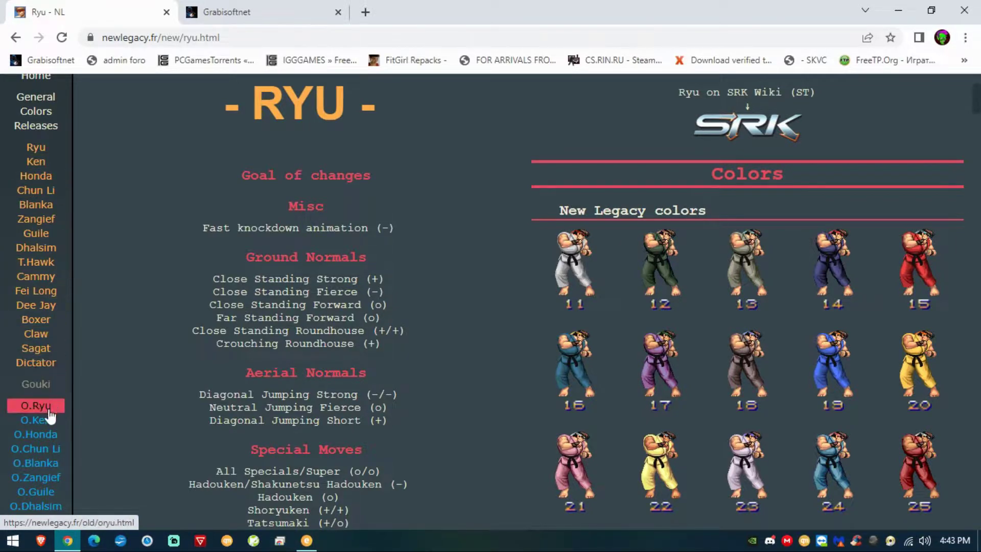
scroll(48, 414, "down", 1)
scroll(46, 368, "down", 1)
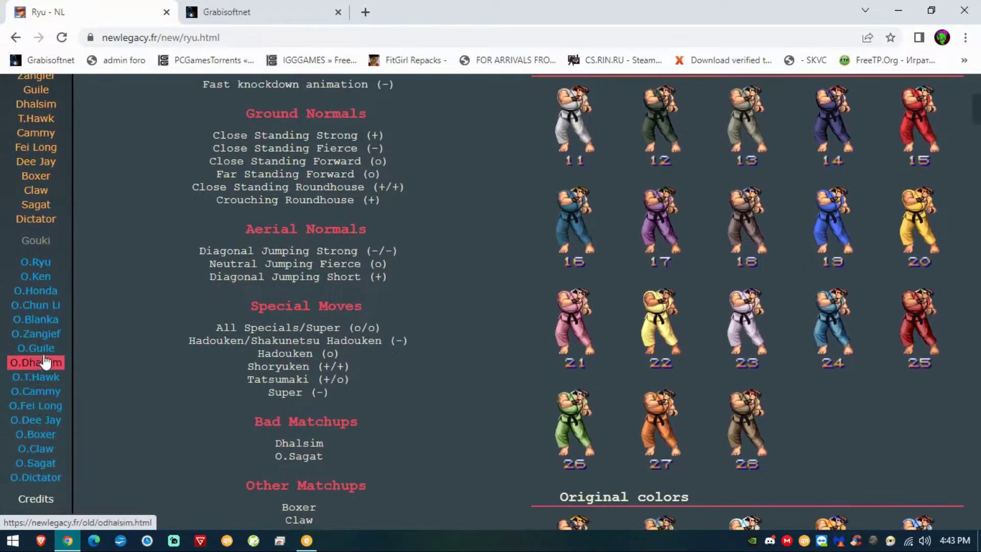
left_click(36, 265)
scroll(391, 353, "down", 2)
scroll(534, 351, "down", 5)
scroll(458, 350, "down", 3)
scroll(115, 326, "up", 5)
scroll(116, 330, "up", 4)
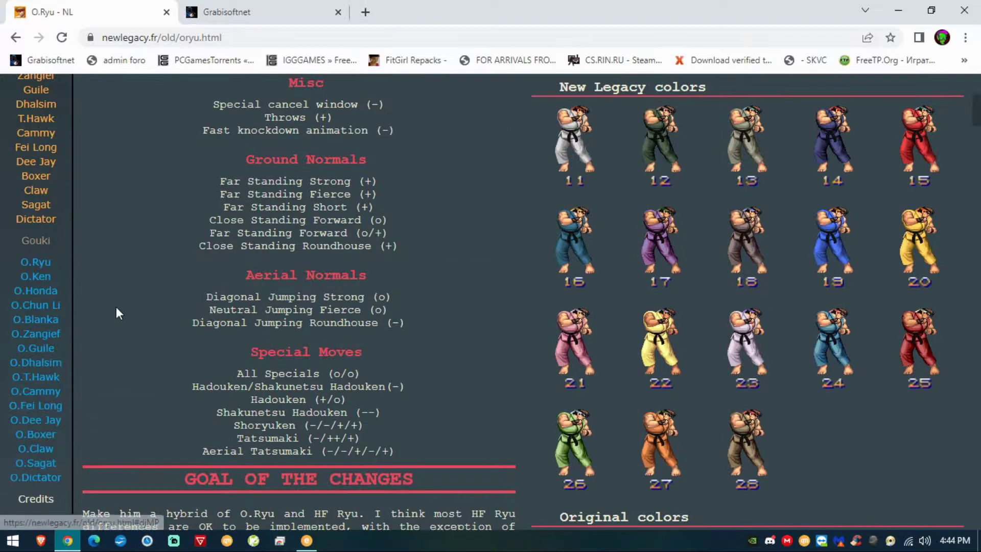
scroll(117, 336, "up", 2)
scroll(116, 334, "up", 2)
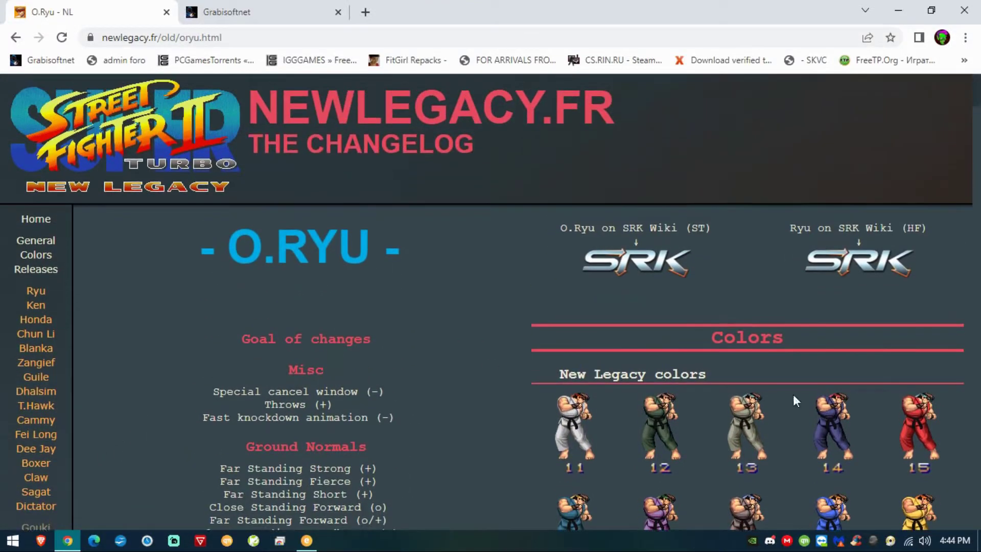
Step: View Ryu's colour palettes on the site's Colors page
left_click(36, 255)
left_click(506, 359)
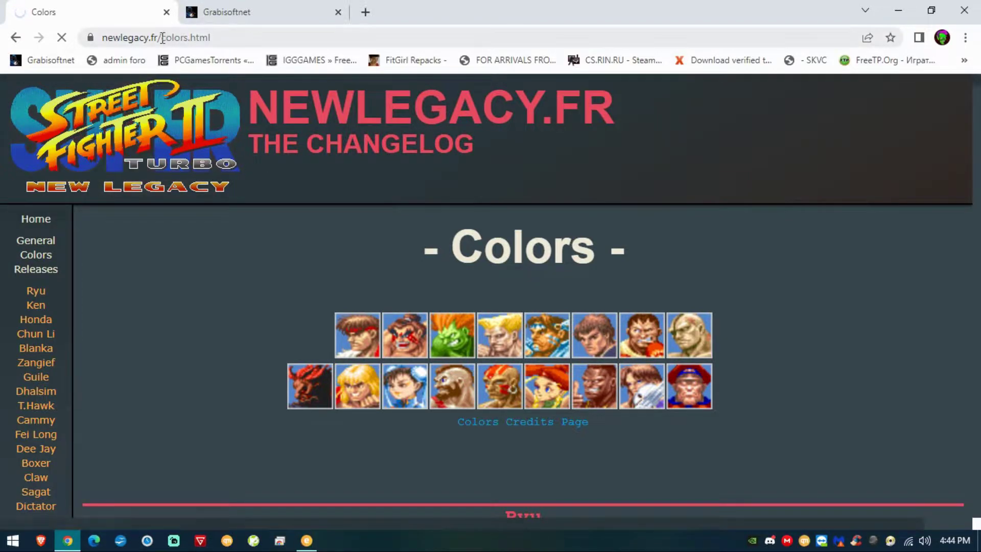
left_click_drag(164, 38, 314, 50)
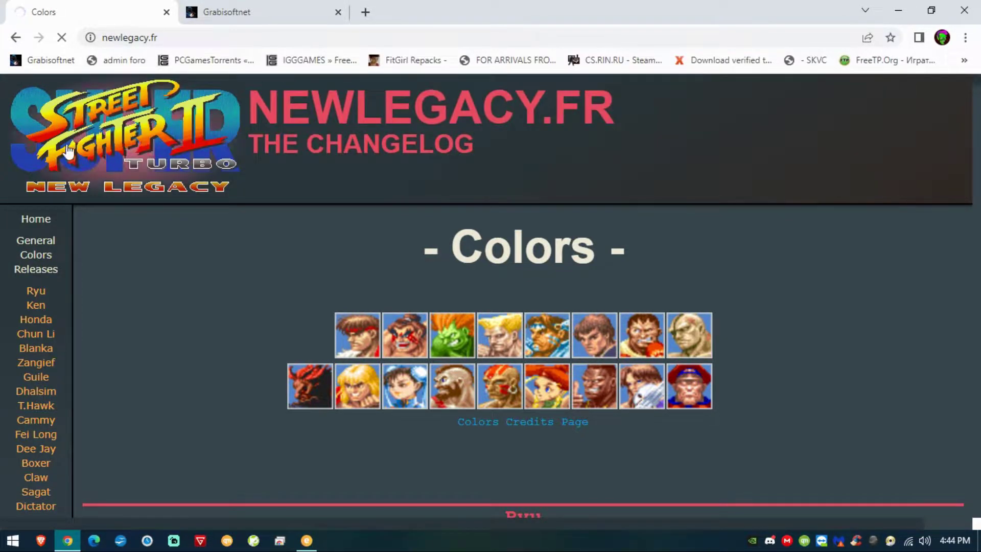
Step: Go back to the SSF2T New Legacy search results and reopen the New Legacy home page
left_click(17, 36)
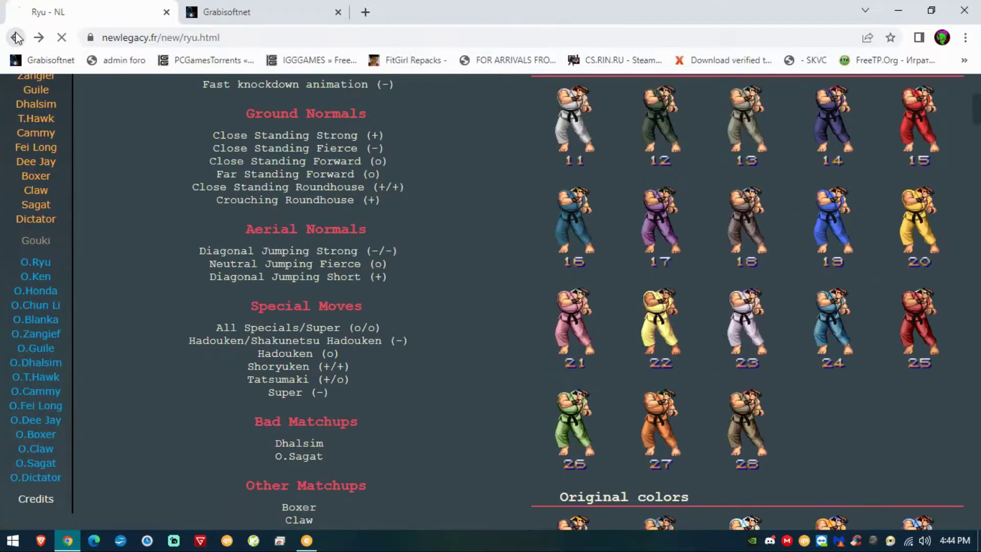
left_click(15, 38)
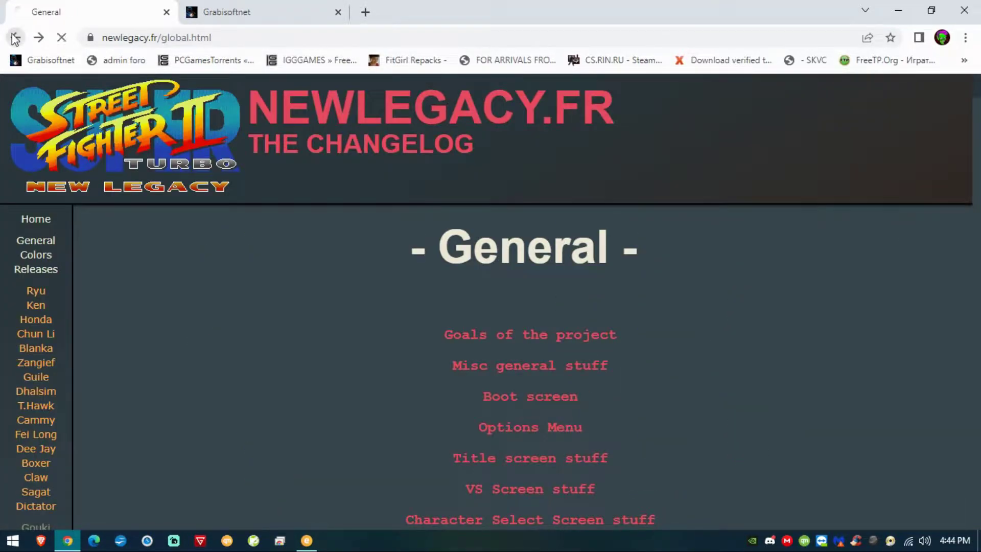
left_click(14, 38)
left_click(37, 38)
left_click(148, 218)
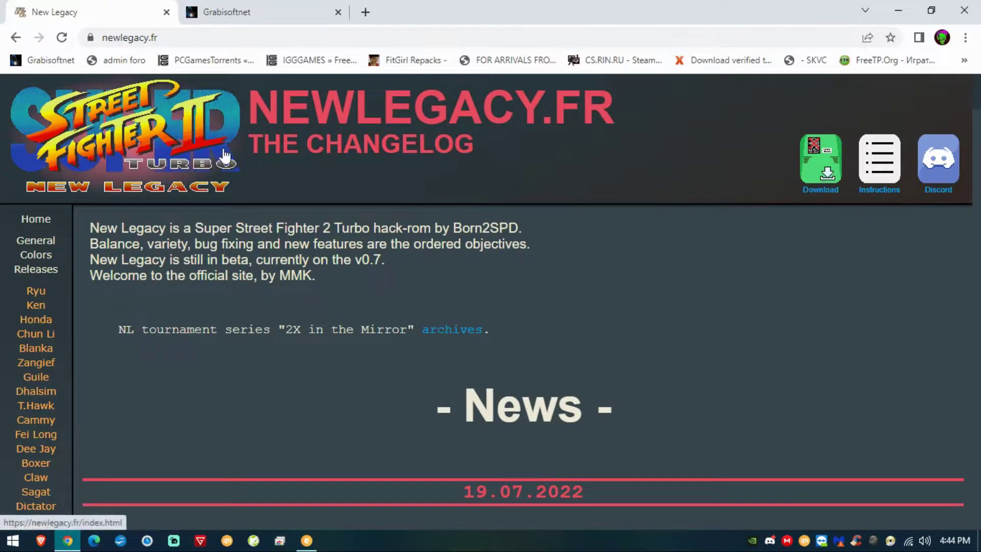
left_click_drag(310, 115, 415, 115)
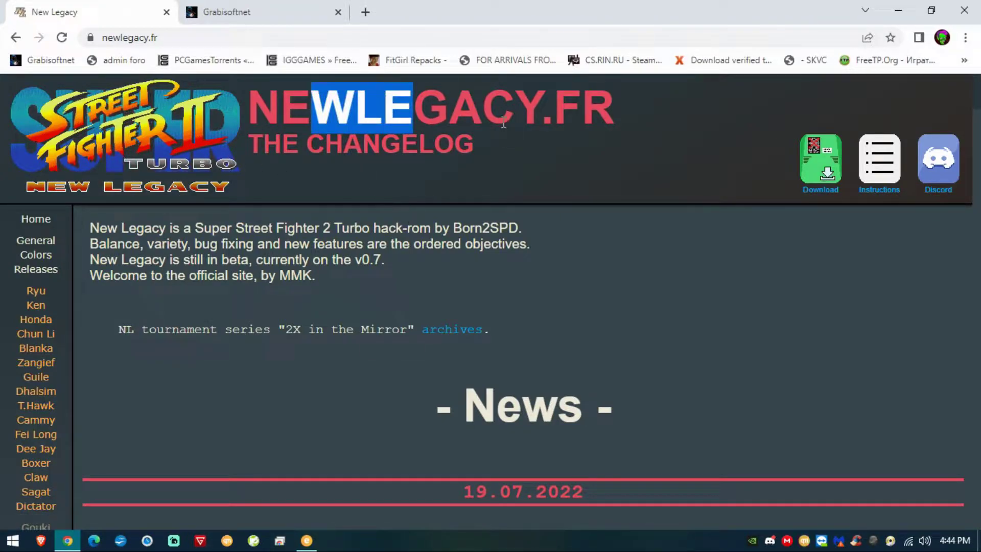
double_click(504, 123)
left_click(584, 263)
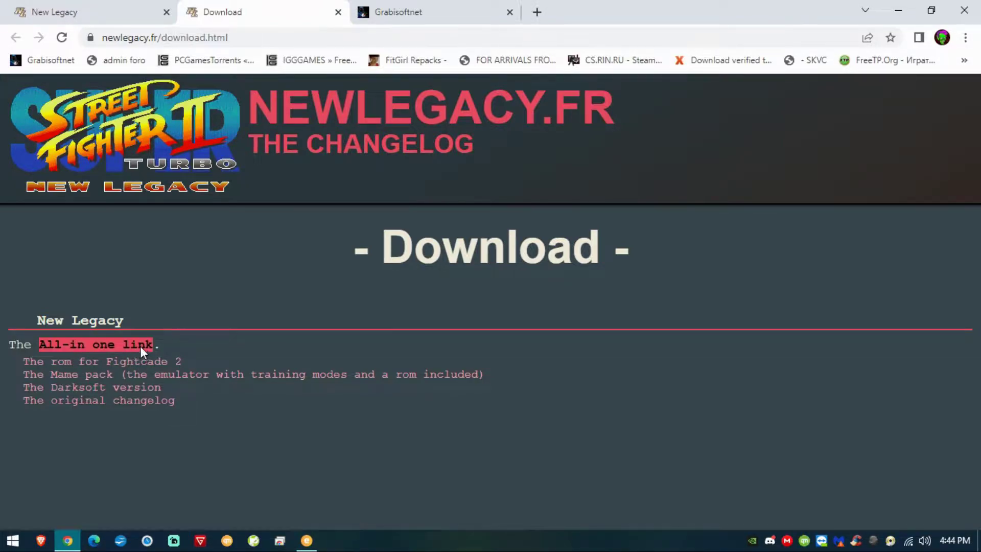
Step: Open the all-in-one link, browse the shared MAME Training mode folder, then close it
left_click(143, 346)
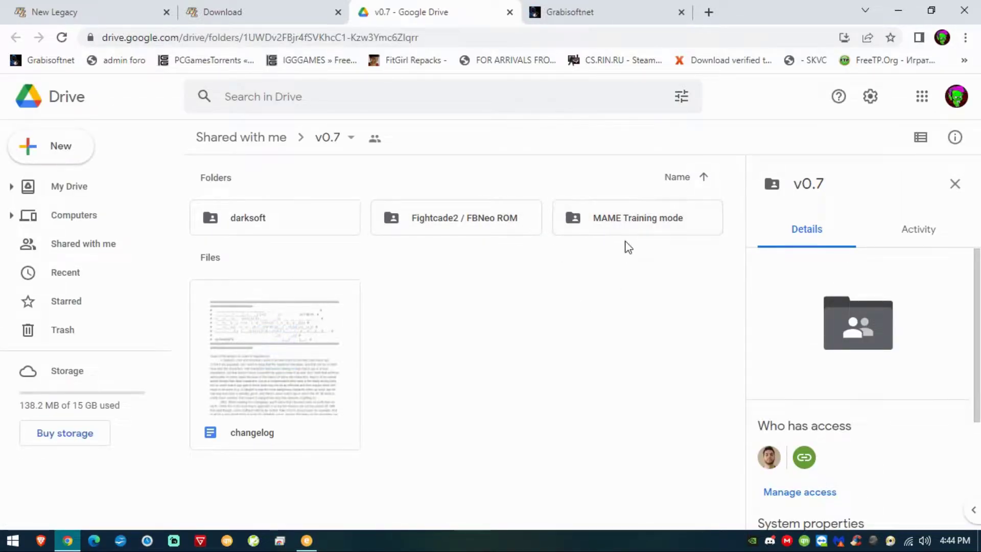
left_click(624, 223)
double_click(624, 223)
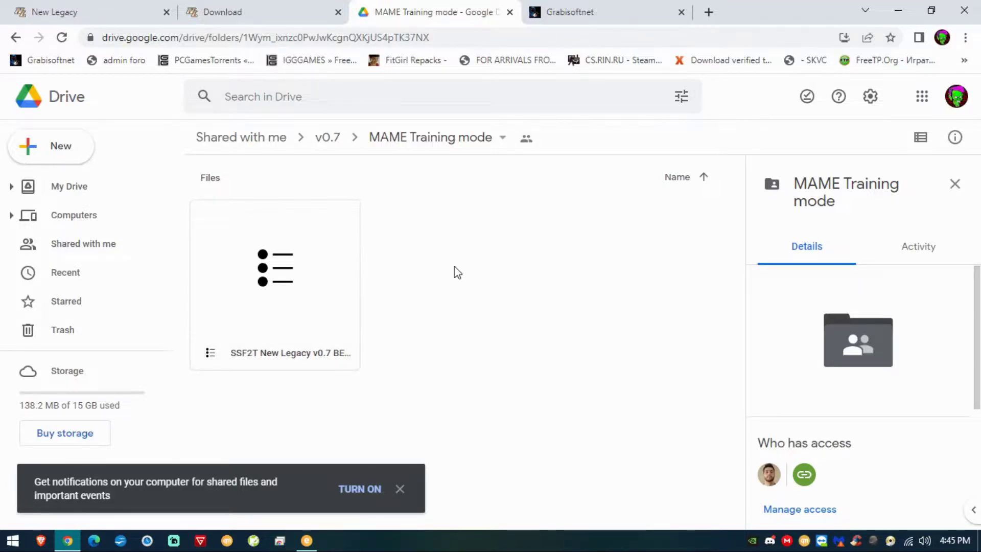
left_click(510, 12)
Step: Close the Download tab, open the SSF2T New Legacy v0.7 desktop folder, then return to Chrome
left_click(337, 13)
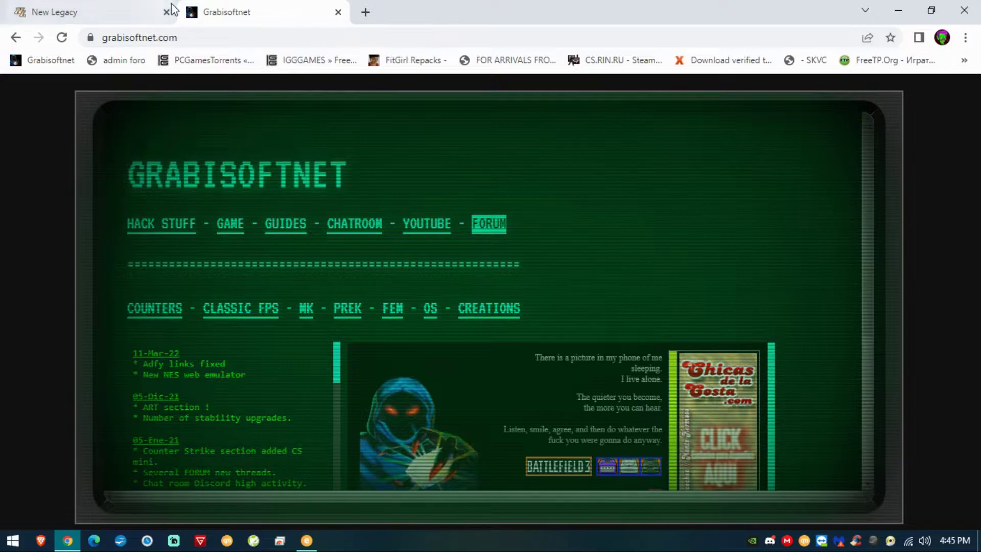
left_click(893, 11)
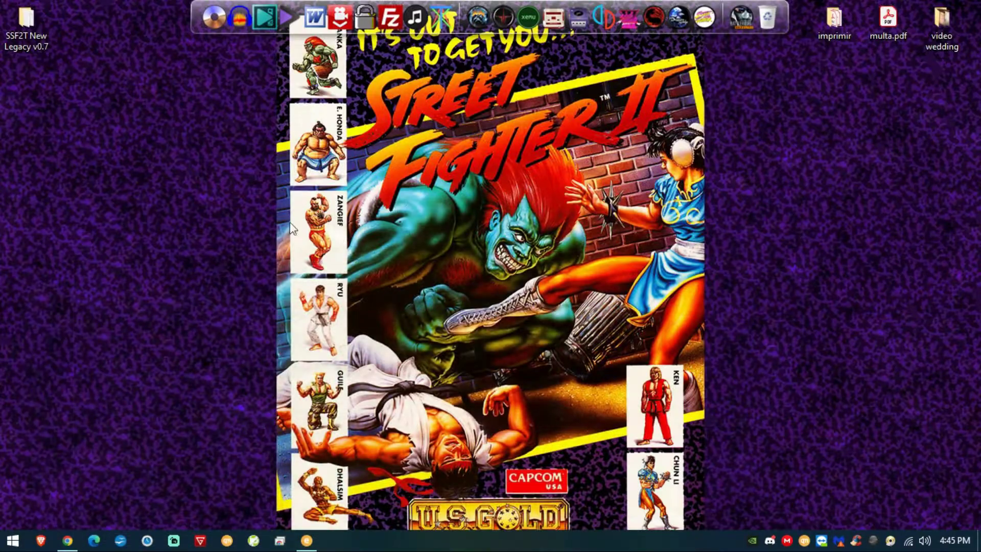
double_click(41, 28)
scroll(413, 192, "down", 1)
scroll(453, 229, "up", 1)
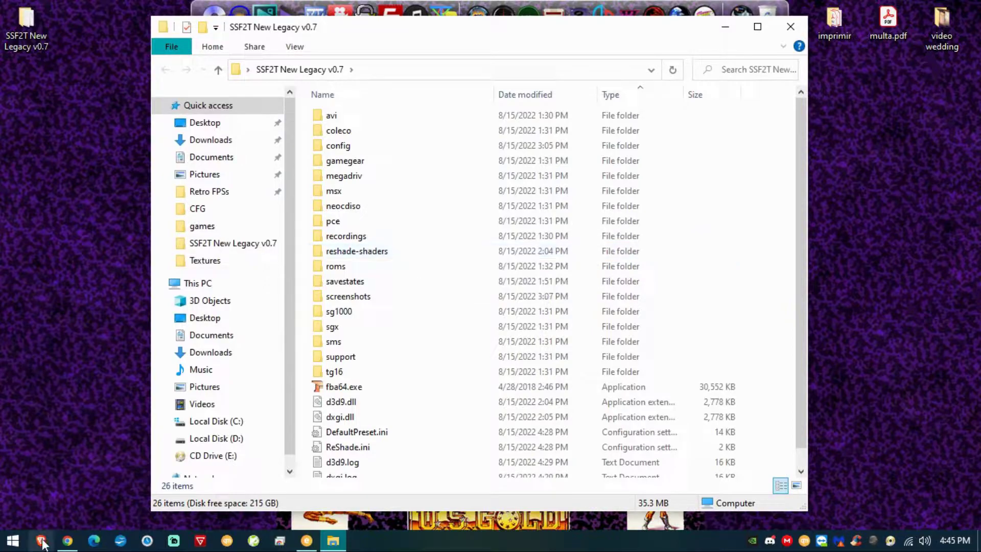
left_click(68, 541)
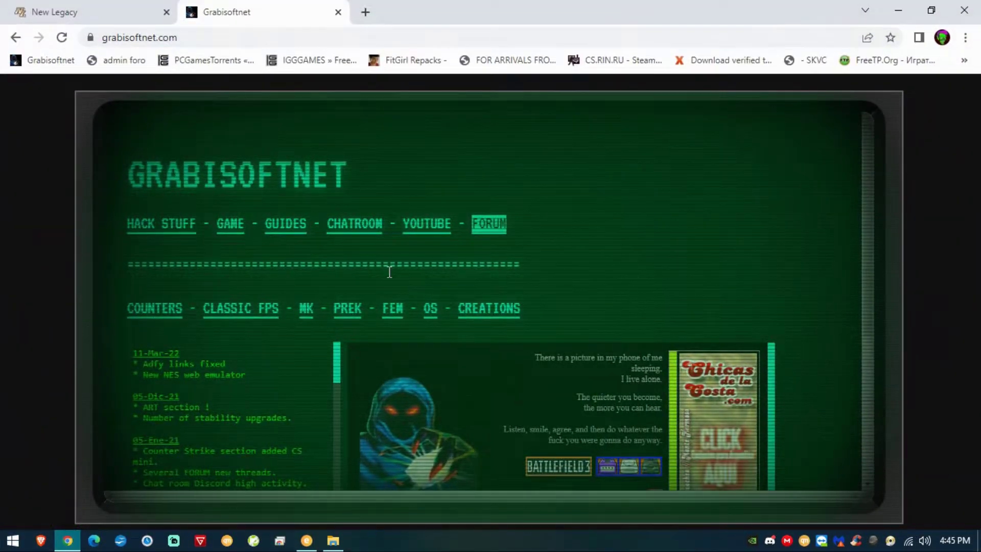
Step: Open the Grabisoftnet forum in a new tab
left_click(495, 226)
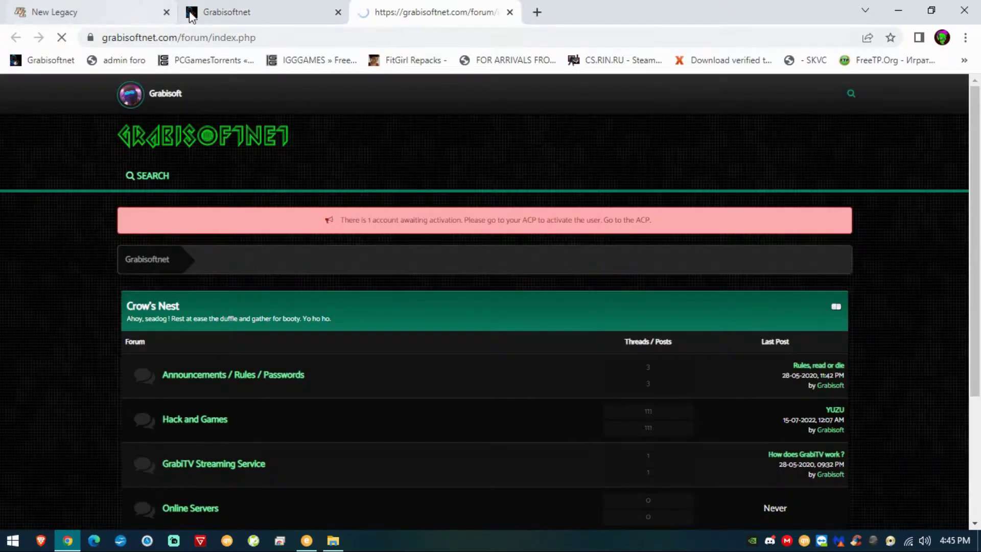
left_click(191, 16)
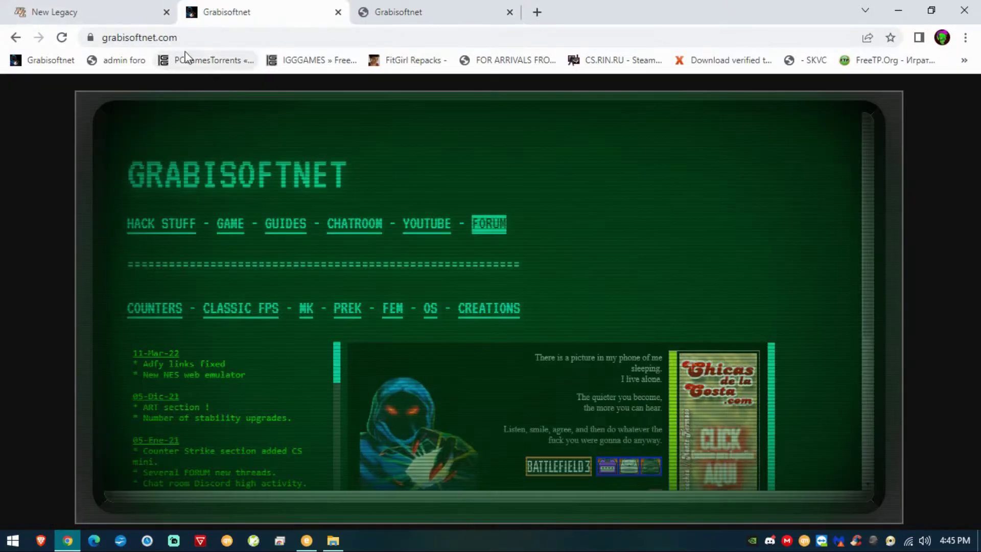
left_click(400, 7)
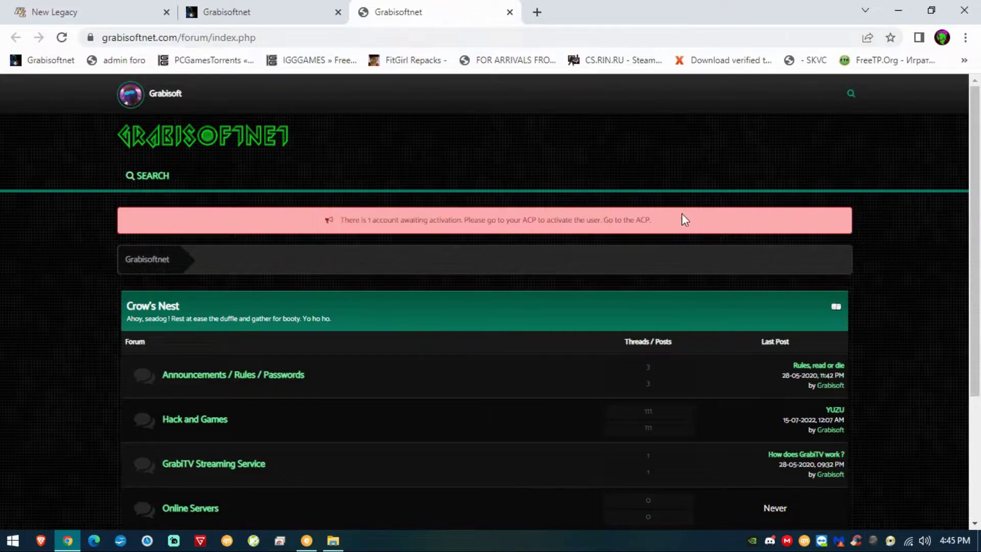
scroll(442, 299, "down", 2)
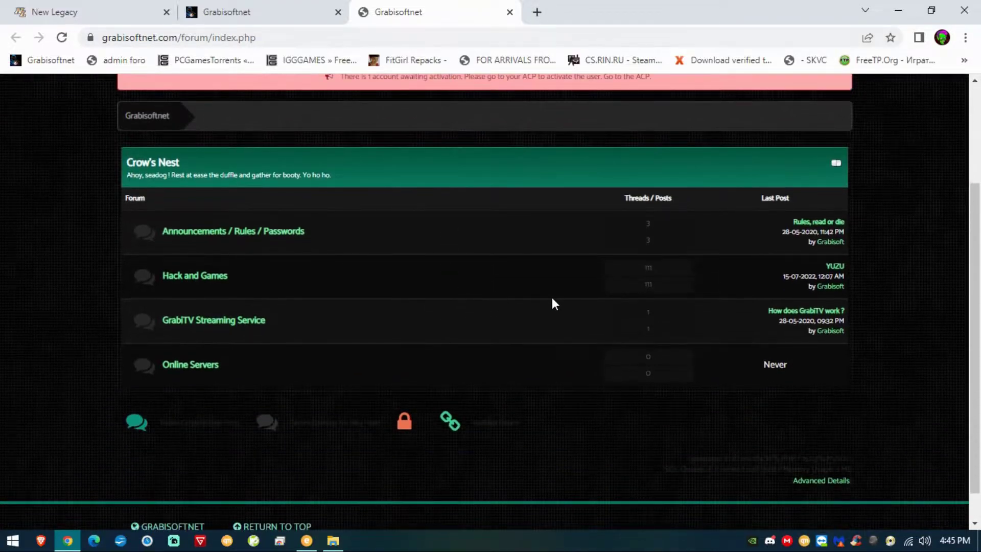
scroll(384, 337, "up", 2)
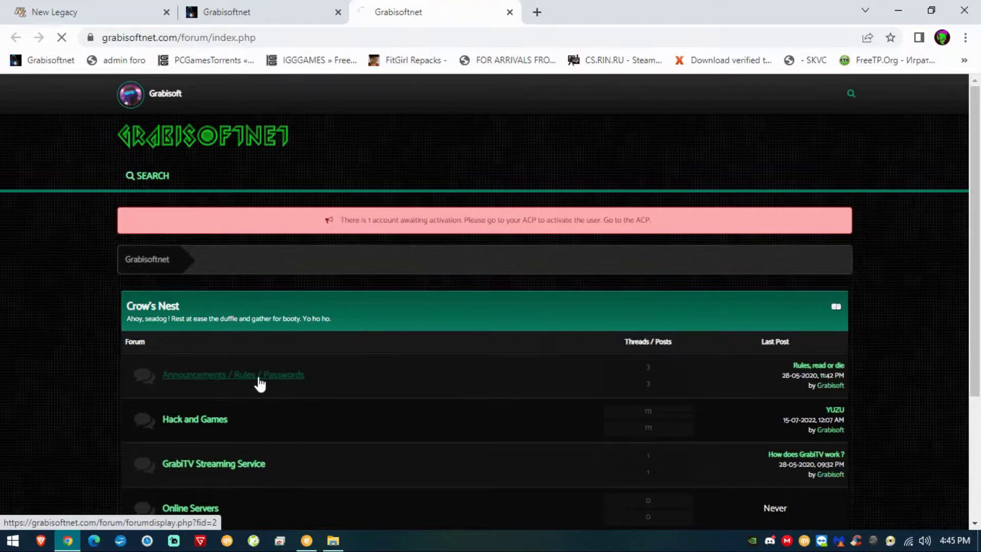
scroll(386, 349, "down", 2)
scroll(265, 313, "down", 2)
scroll(321, 343, "up", 3)
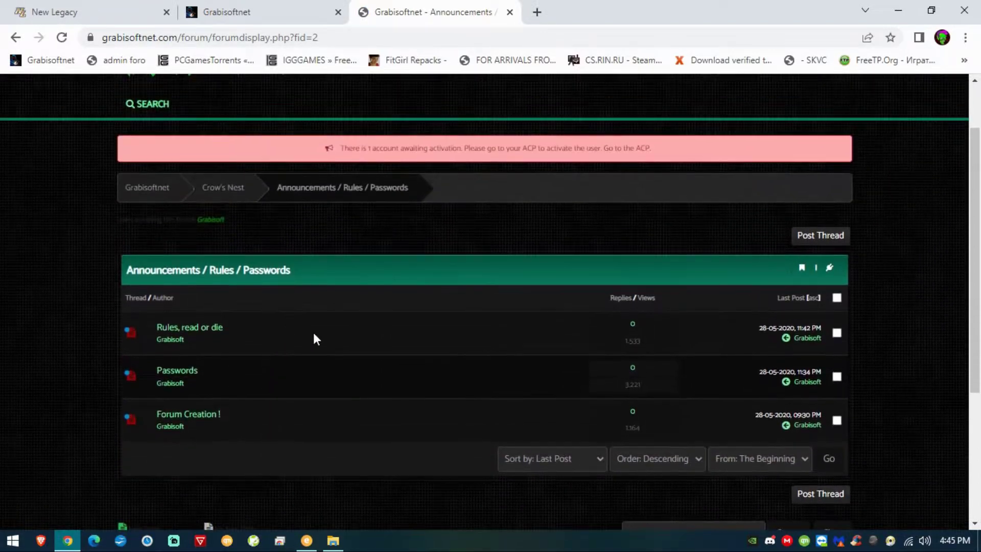
Step: Read the Rules and Passwords announcement threads, then return to the forum index
left_click(208, 330)
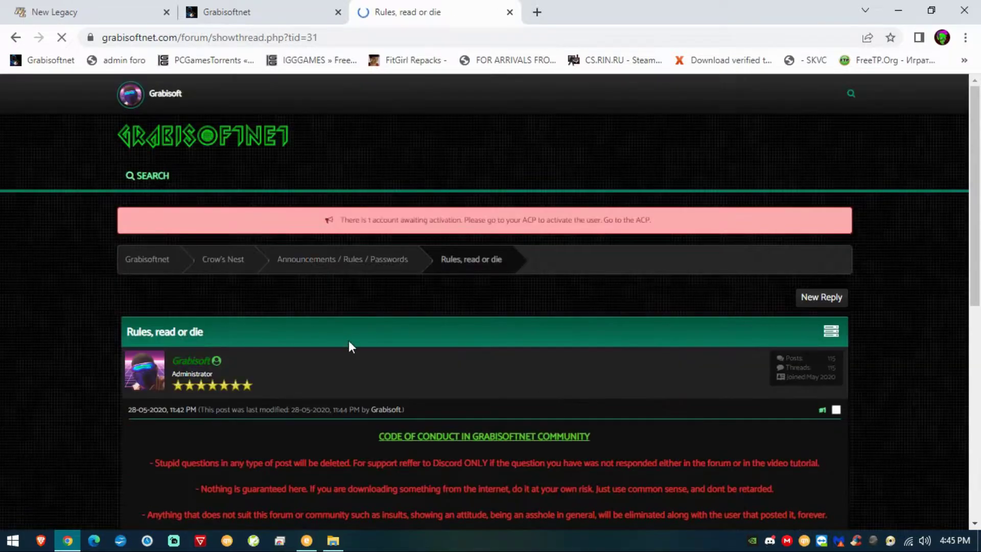
scroll(353, 357, "down", 4)
scroll(368, 367, "down", 5)
scroll(376, 372, "up", 5)
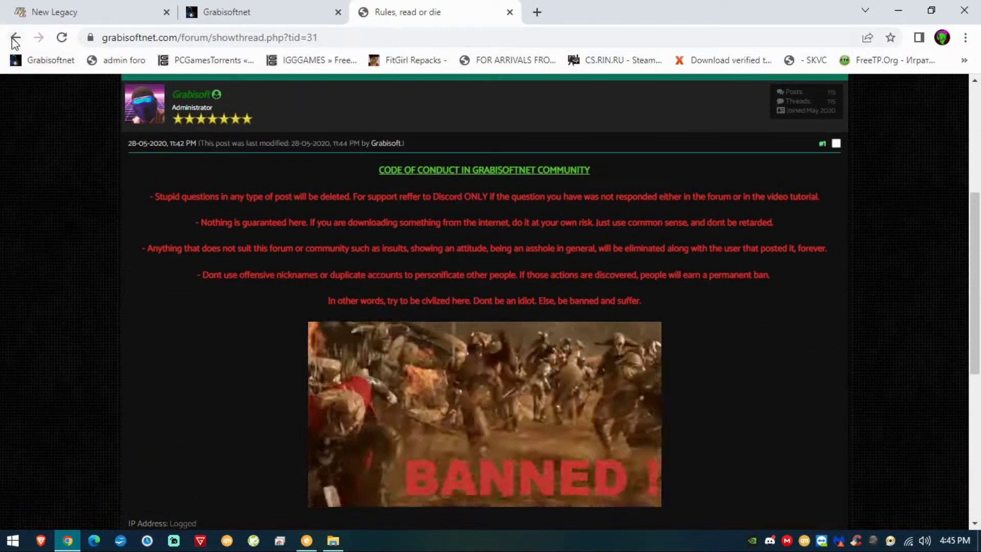
left_click(15, 38)
left_click(184, 372)
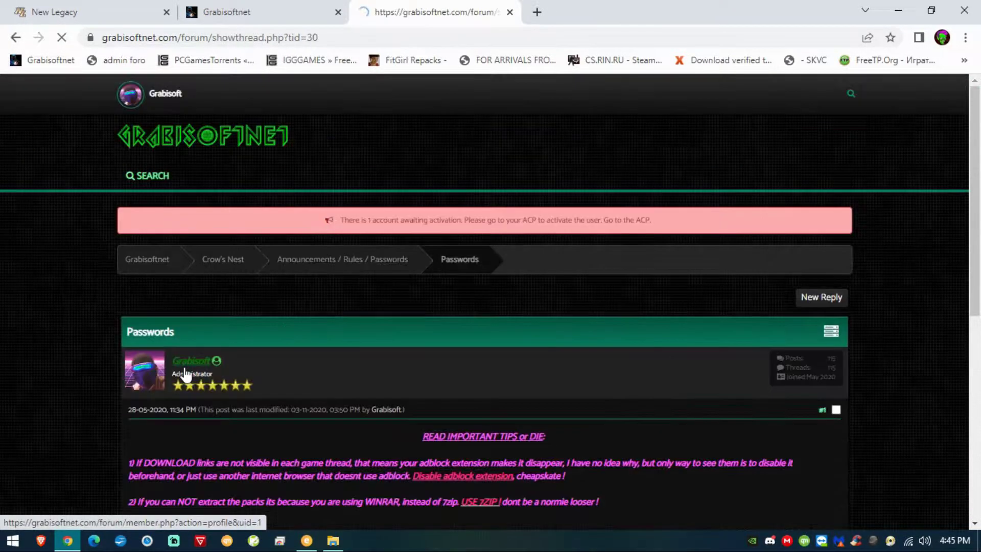
scroll(387, 352, "down", 3)
scroll(514, 247, "down", 5)
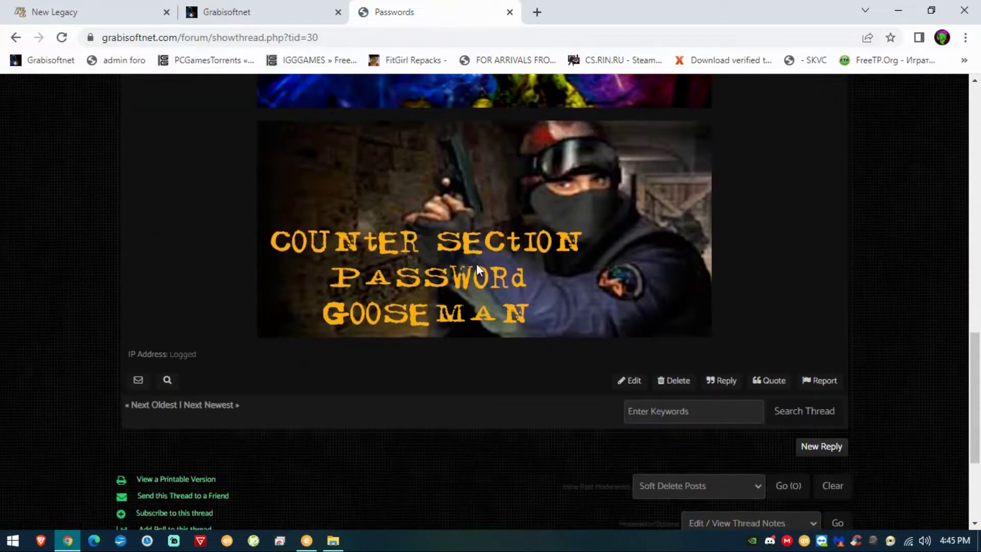
scroll(307, 192, "down", 3)
left_click(15, 38)
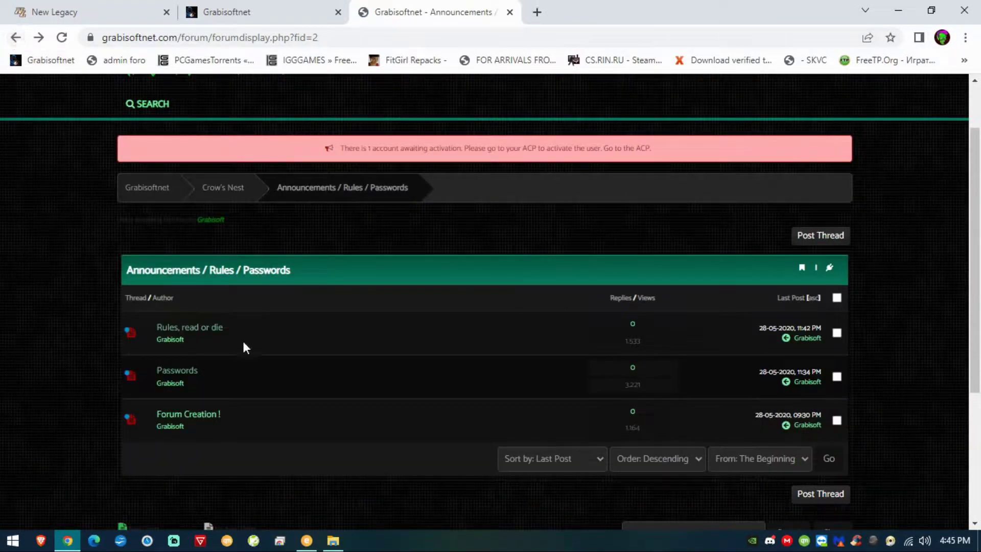
left_click(12, 38)
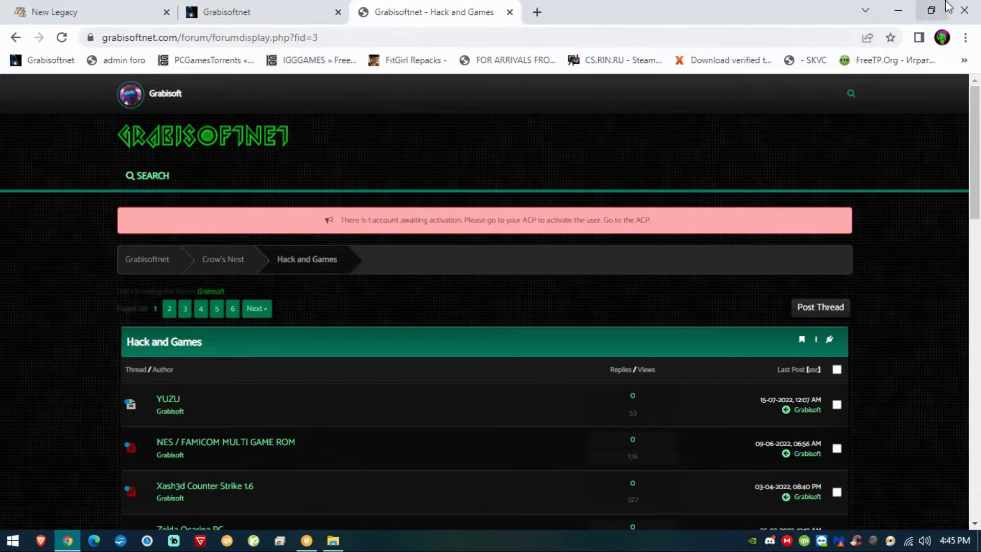
Step: Inspect the fba64.exe ssf2t launch command in SSF2TNL.bat using Notepad, then close it
left_click(898, 11)
double_click(497, 34)
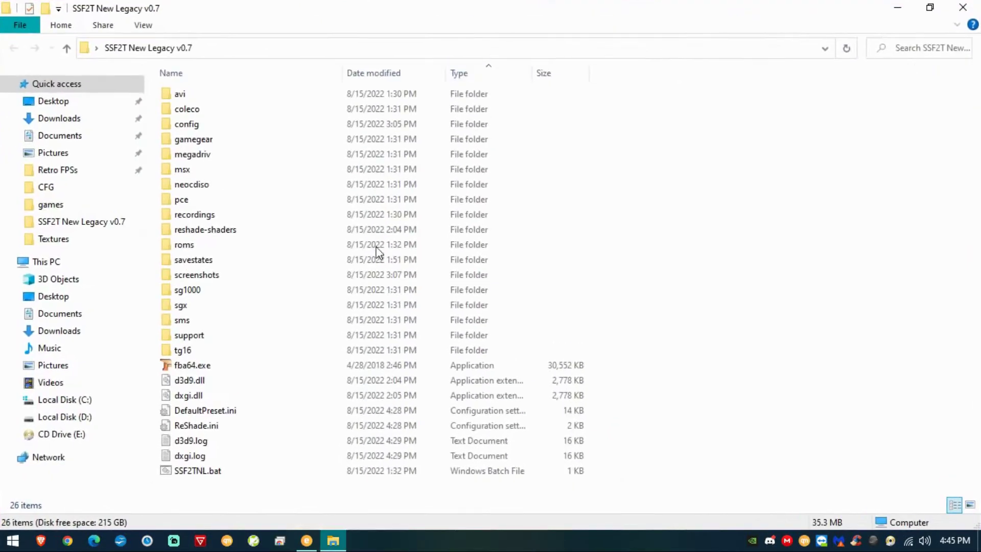
left_click_drag(309, 484, 177, 81)
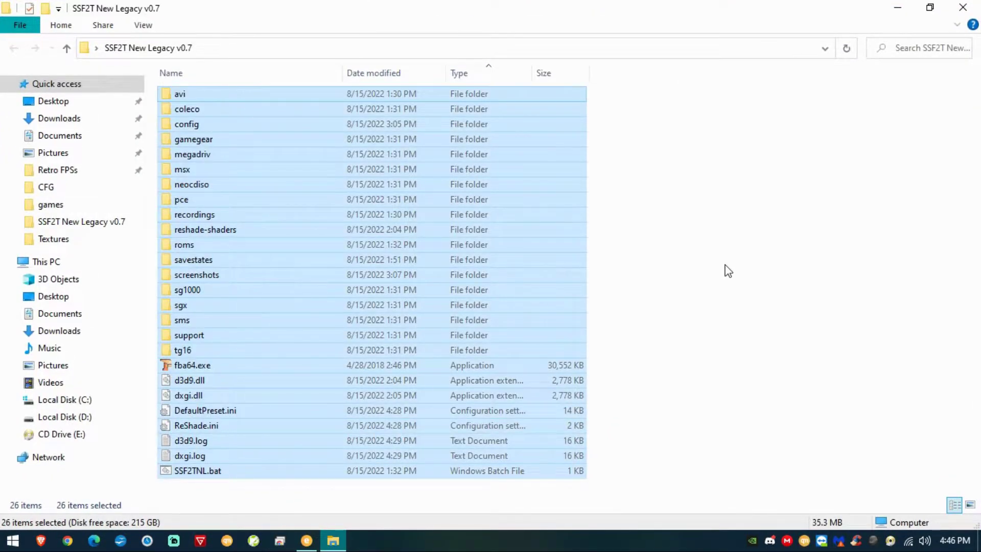
left_click(230, 471)
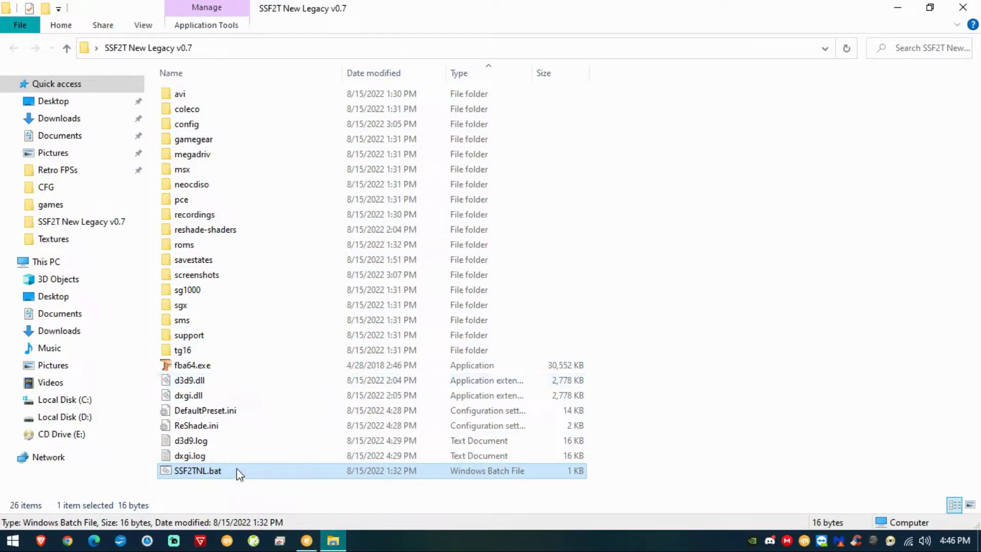
right_click(191, 473)
left_click(264, 42)
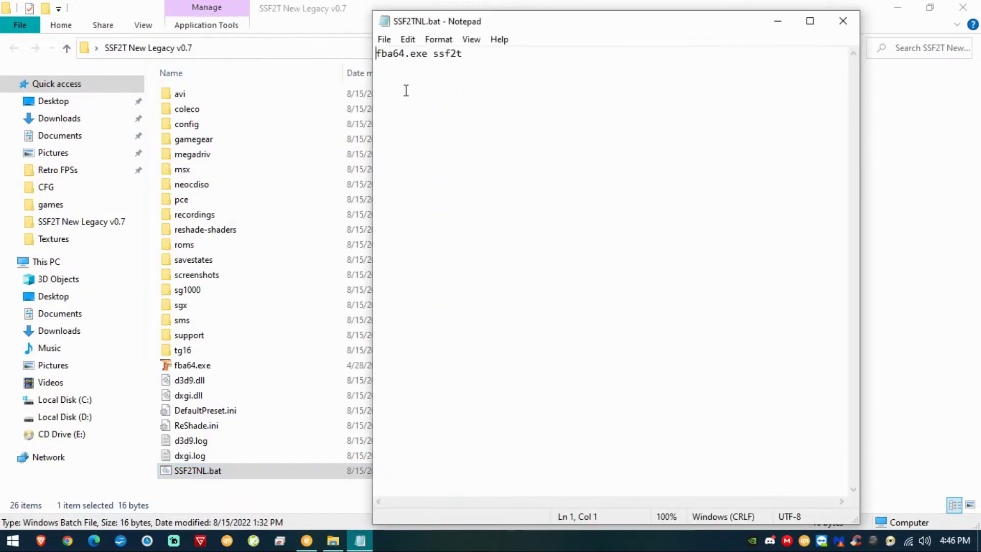
key("shift+Home")
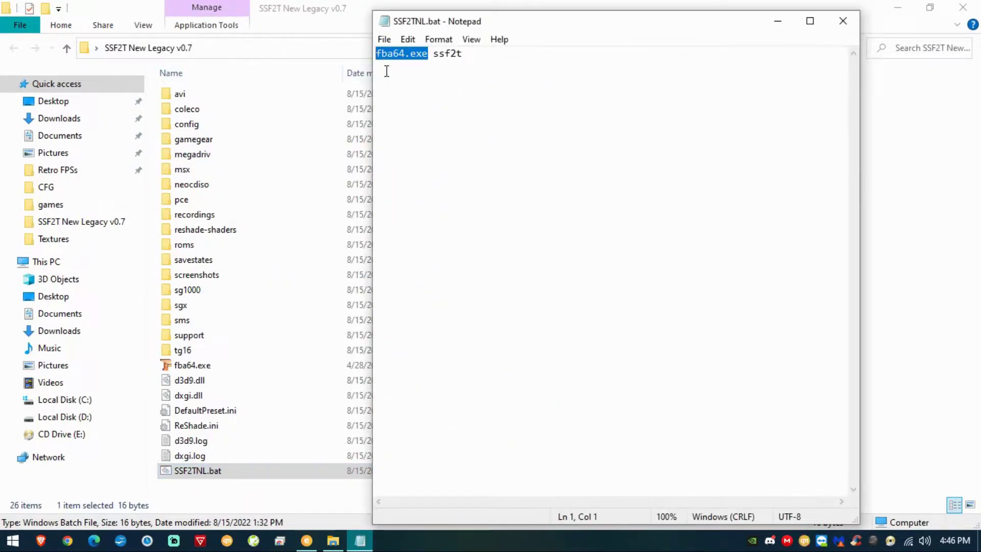
left_click_drag(434, 53, 517, 54)
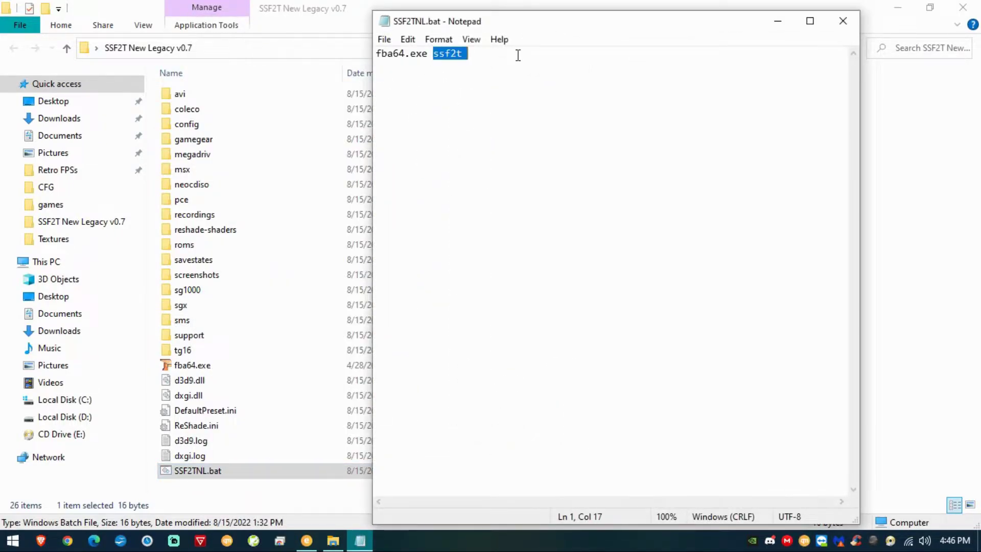
left_click(843, 20)
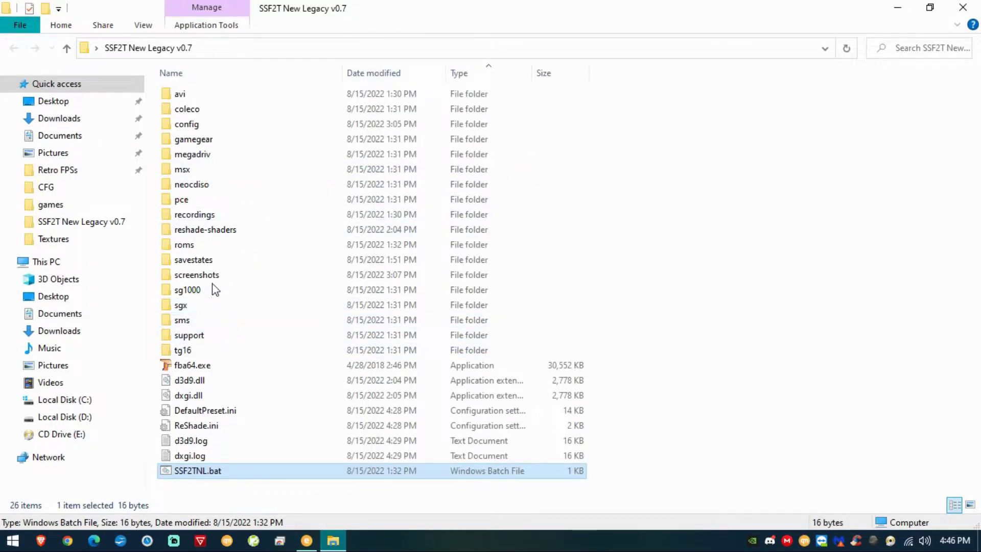
Step: Peek into the roms folder, then open the reshade-shaders folder
double_click(225, 245)
left_click(13, 48)
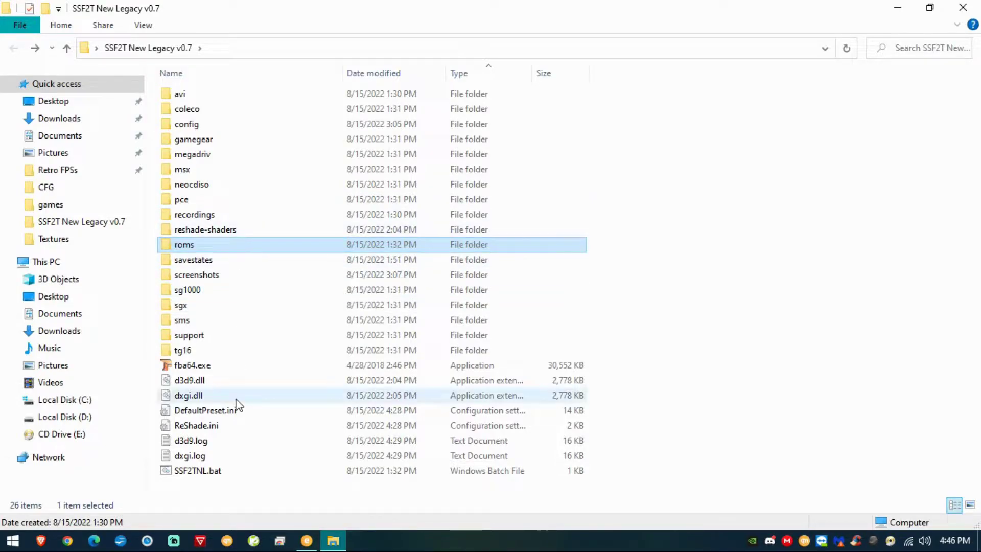
left_click(235, 231)
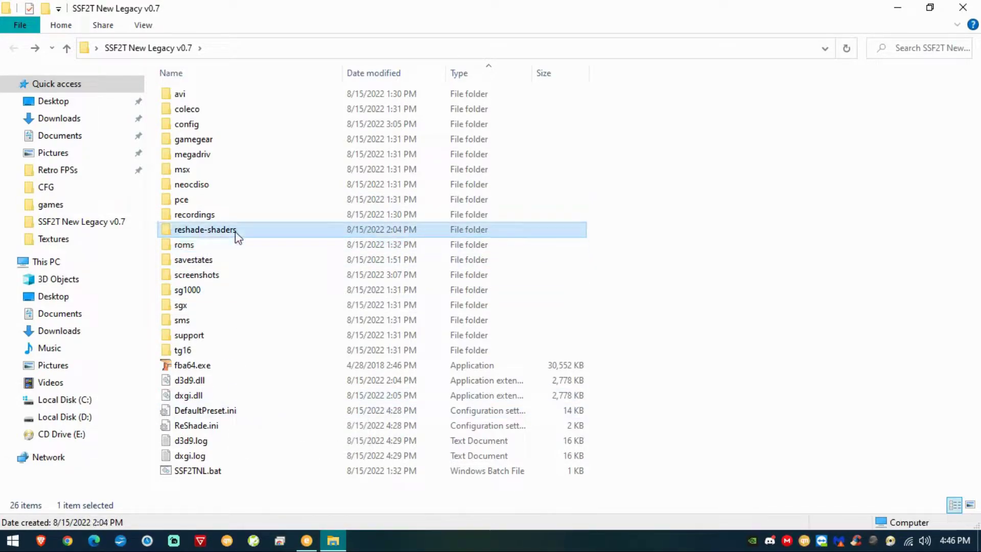
key("Return")
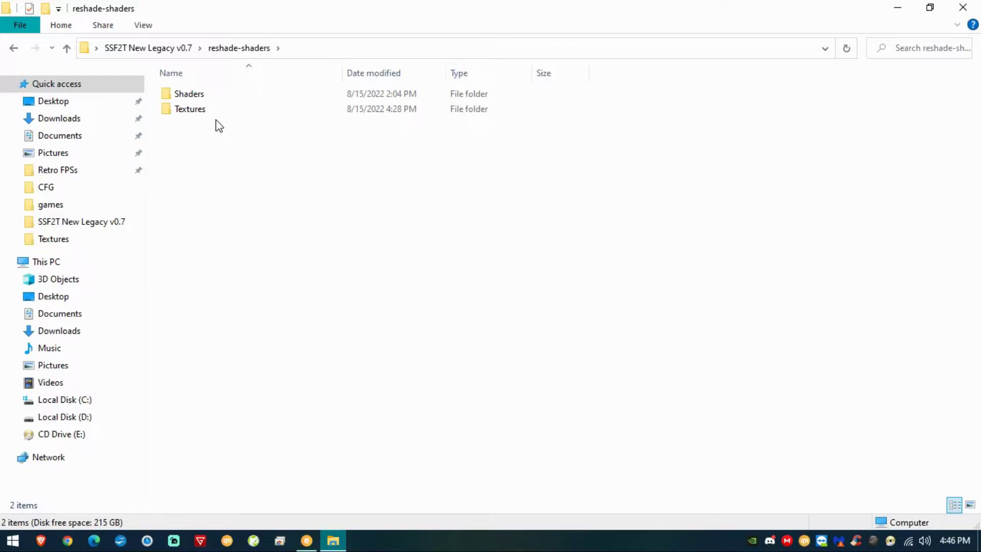
Step: View the Stage.png bezel image from the Textures folder, then close it
double_click(188, 111)
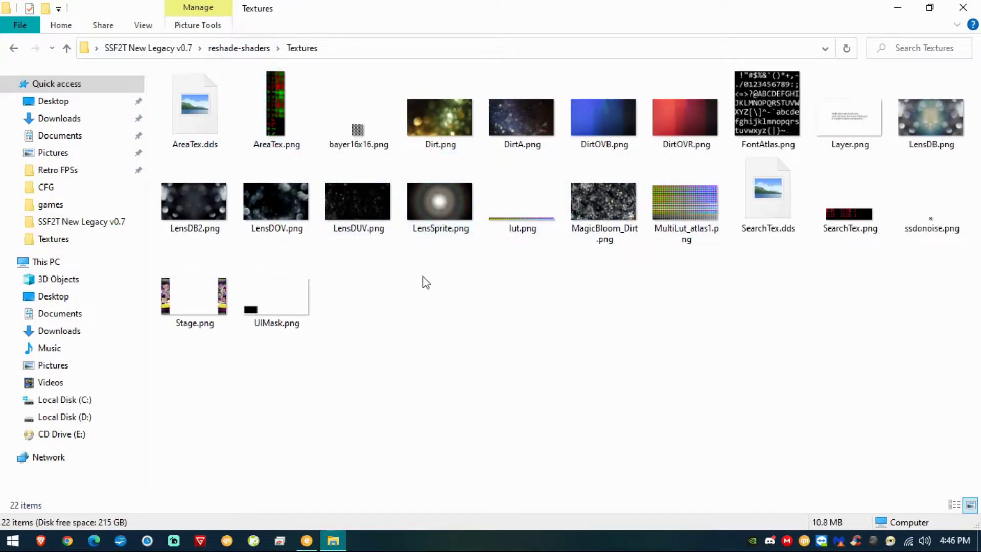
double_click(213, 311)
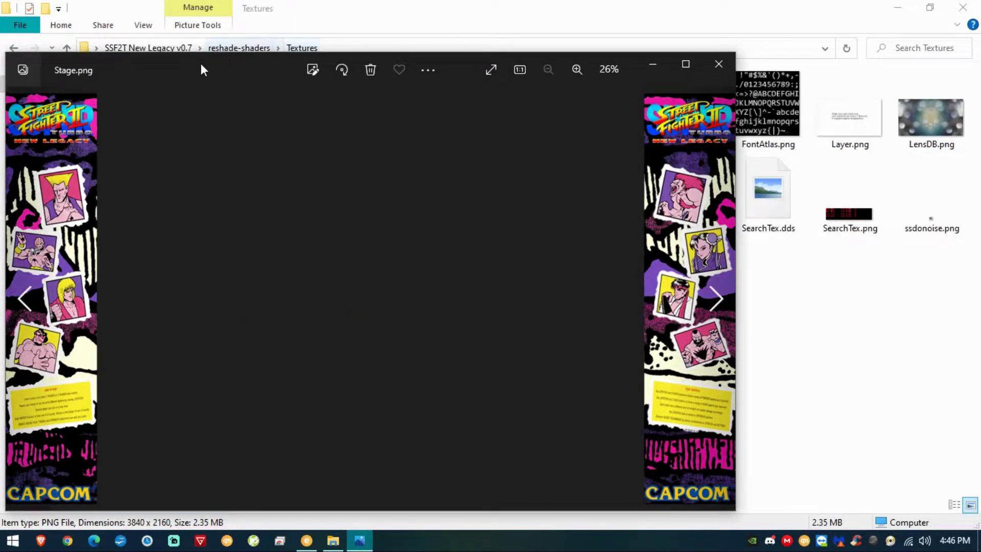
left_click_drag(202, 70, 288, 70)
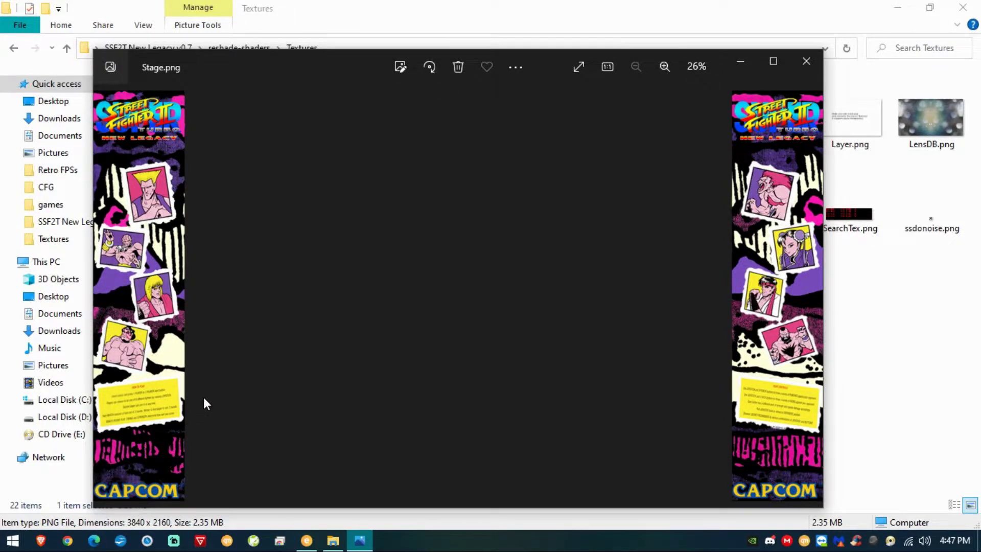
left_click(806, 60)
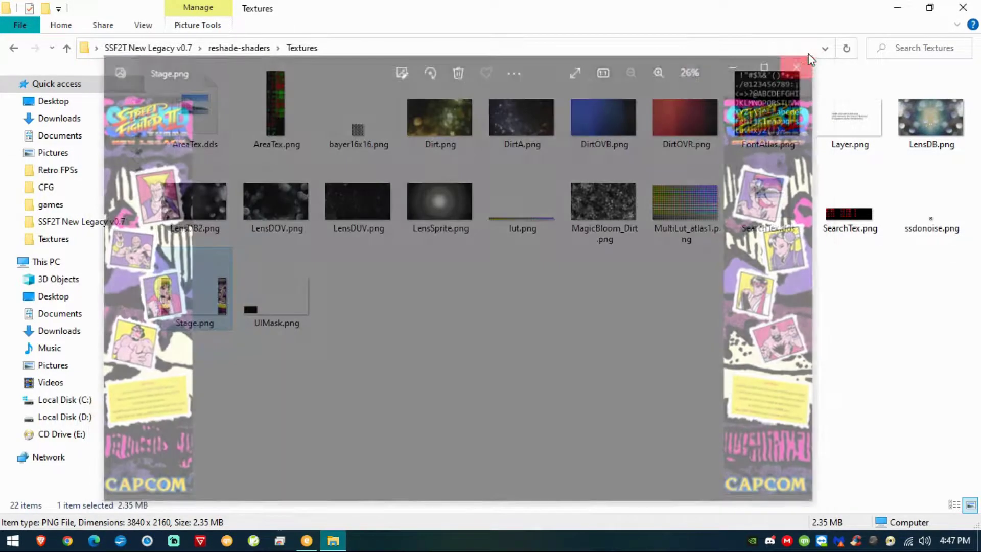
Step: Launch the game via SSF2TNL.bat and dismiss the invalid-ROM warning
left_click(13, 49)
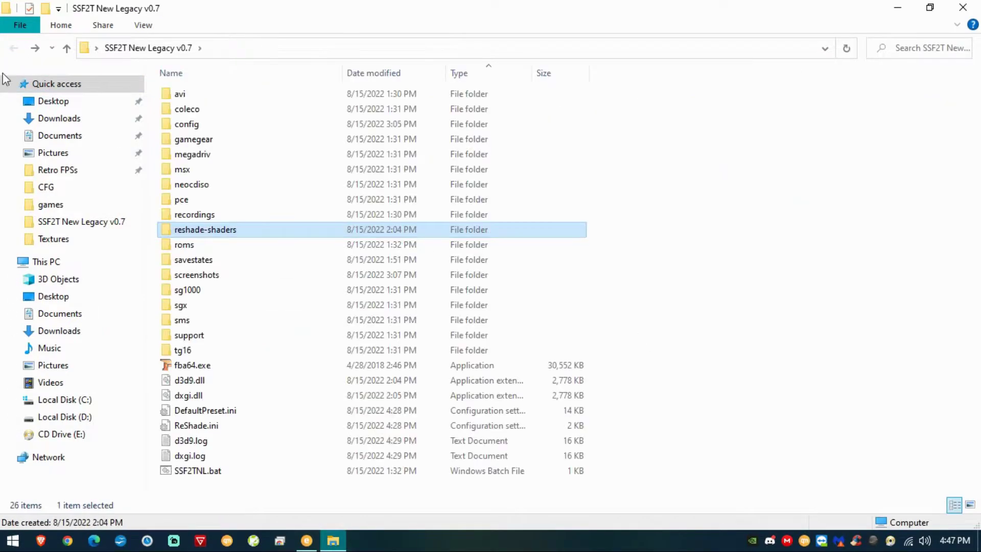
left_click(333, 471)
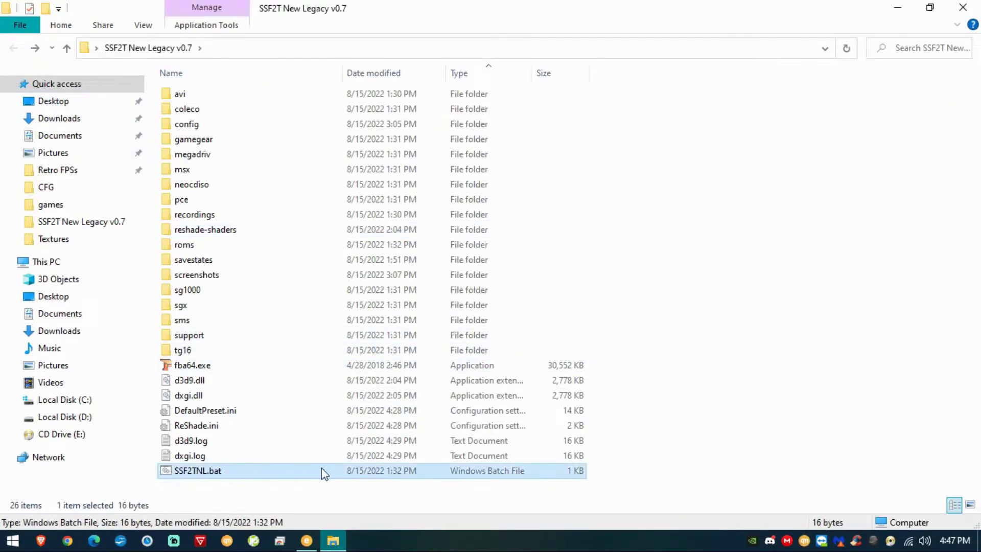
double_click(254, 474)
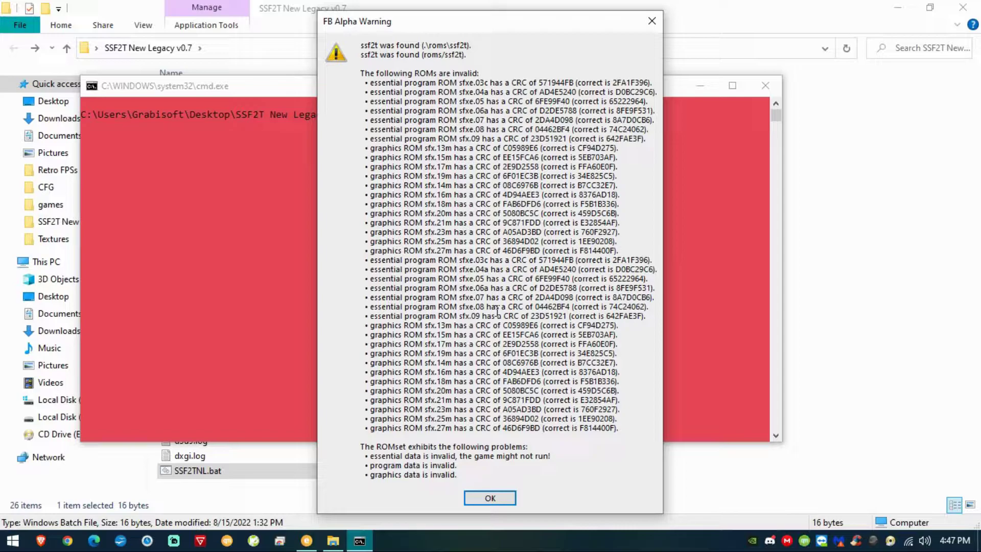
left_click(489, 499)
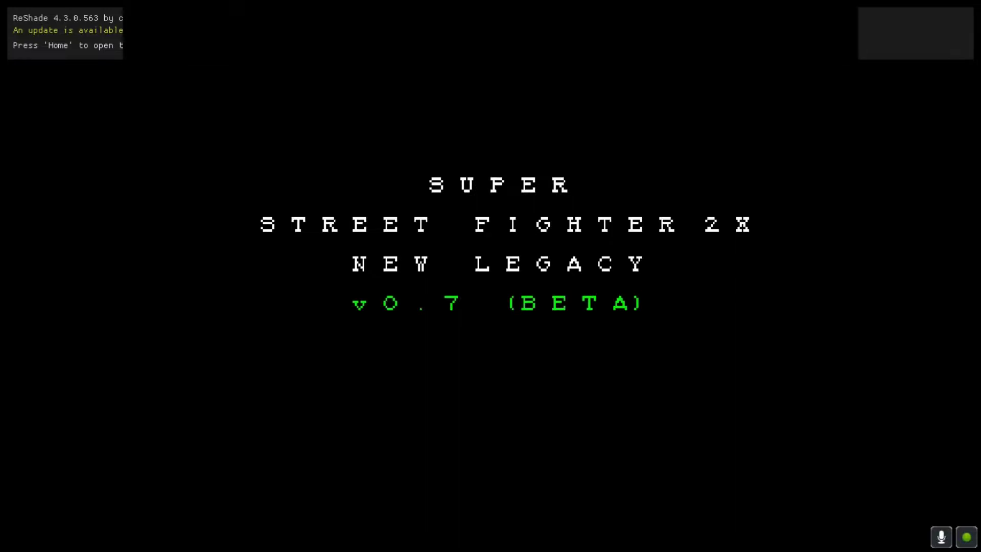
Step: Enable ChromaticAberration, NonLocalMeans, AdvancedCRT, StageDepth and AmbientLight in ReShade
key("Home")
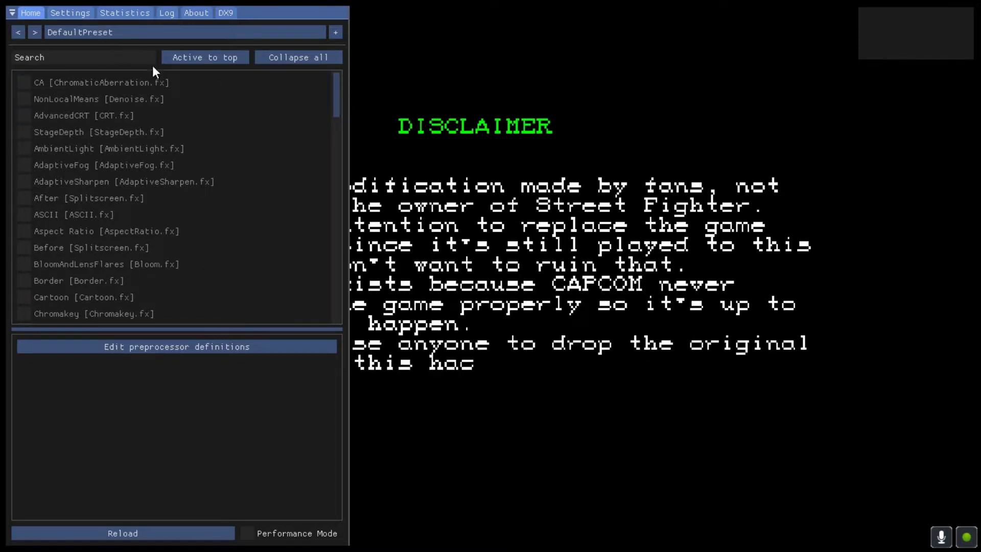
left_click(28, 81)
left_click(26, 97)
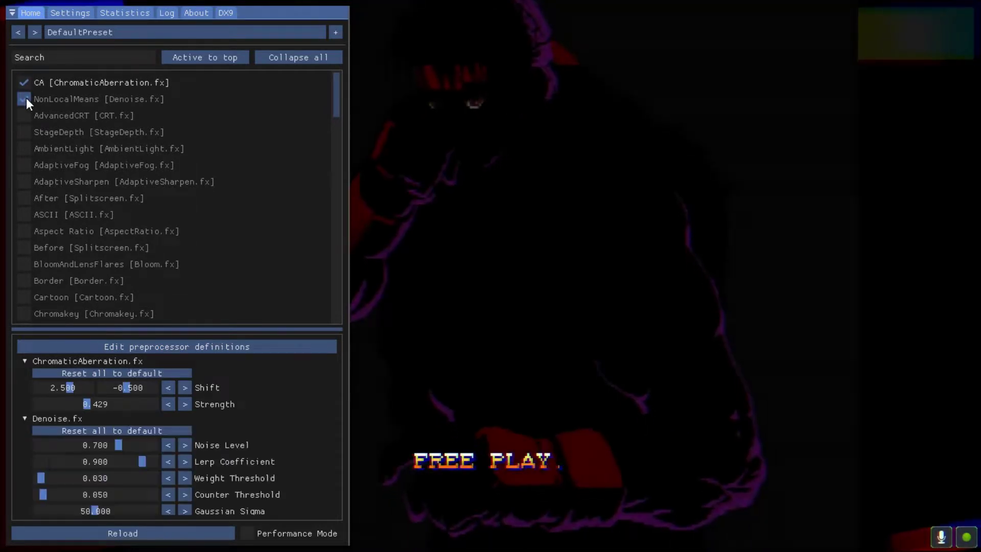
left_click(24, 115)
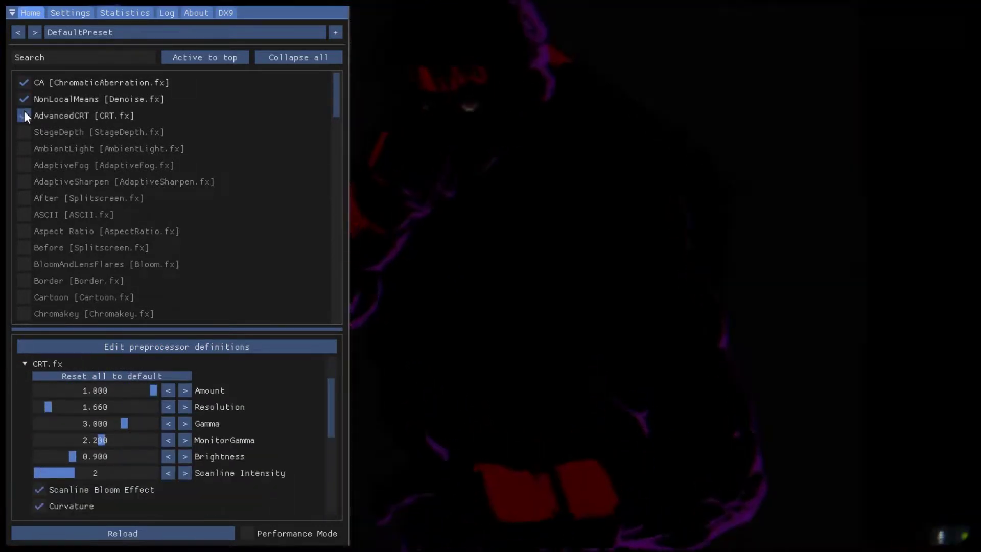
left_click(27, 131)
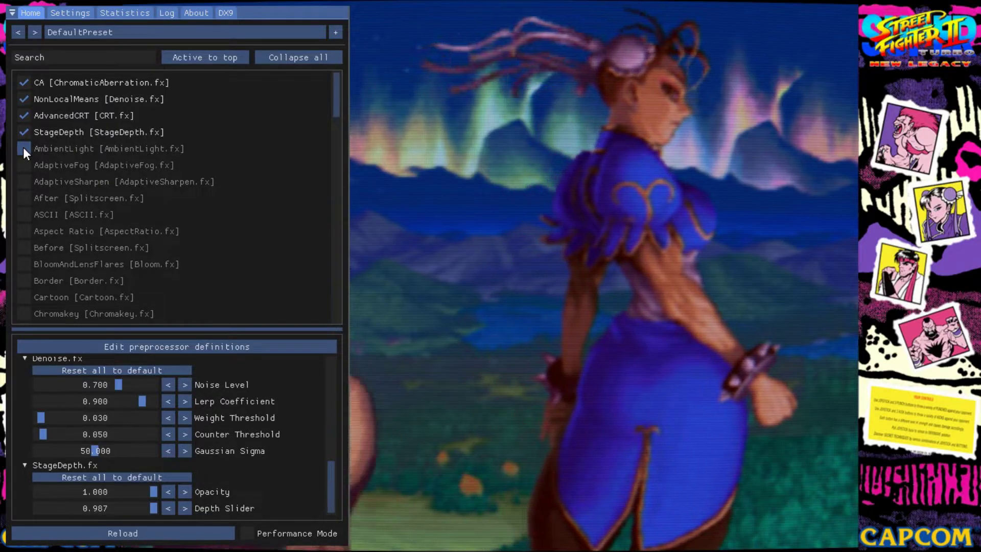
left_click(23, 148)
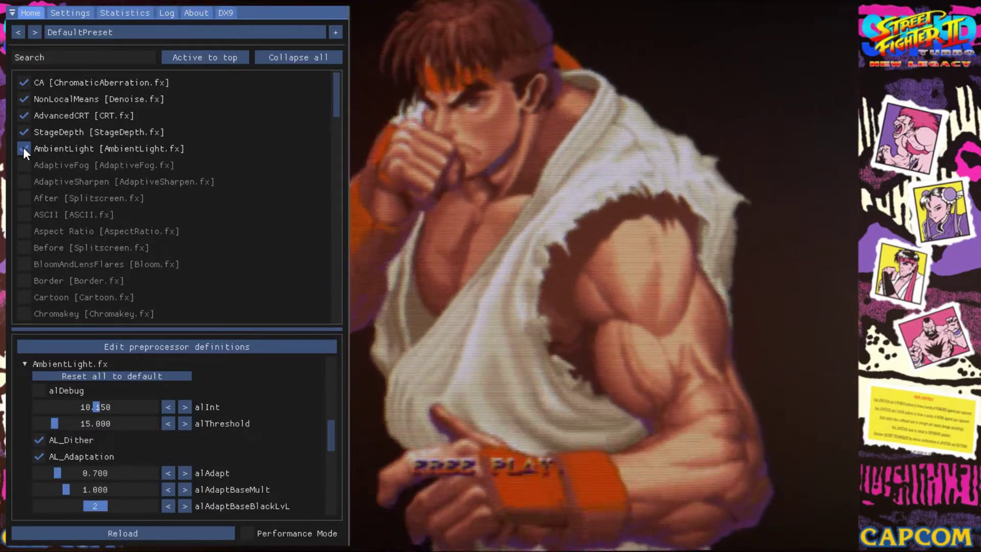
Step: Toggle the effects off and on to compare the image, then close the overlay
left_click(22, 147)
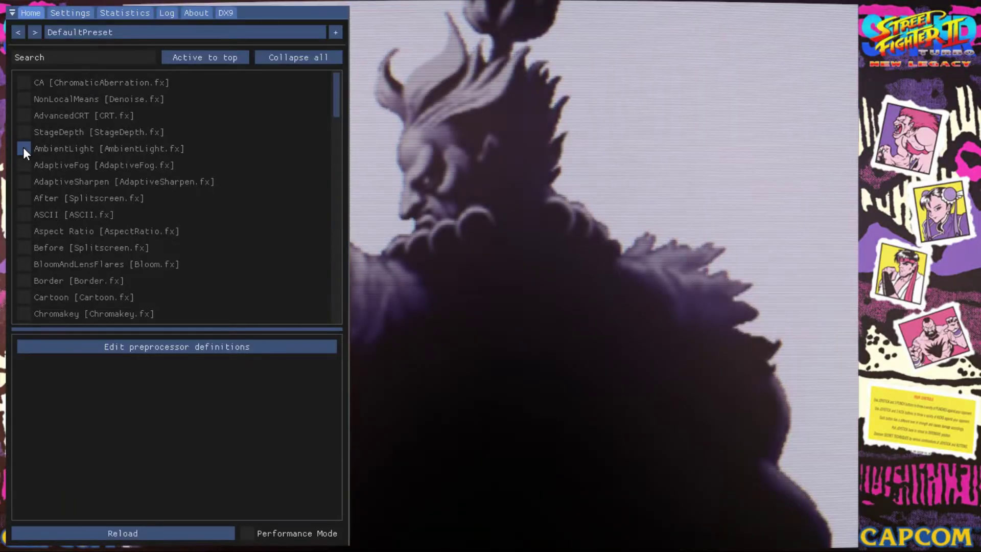
left_click(24, 147)
key("Home")
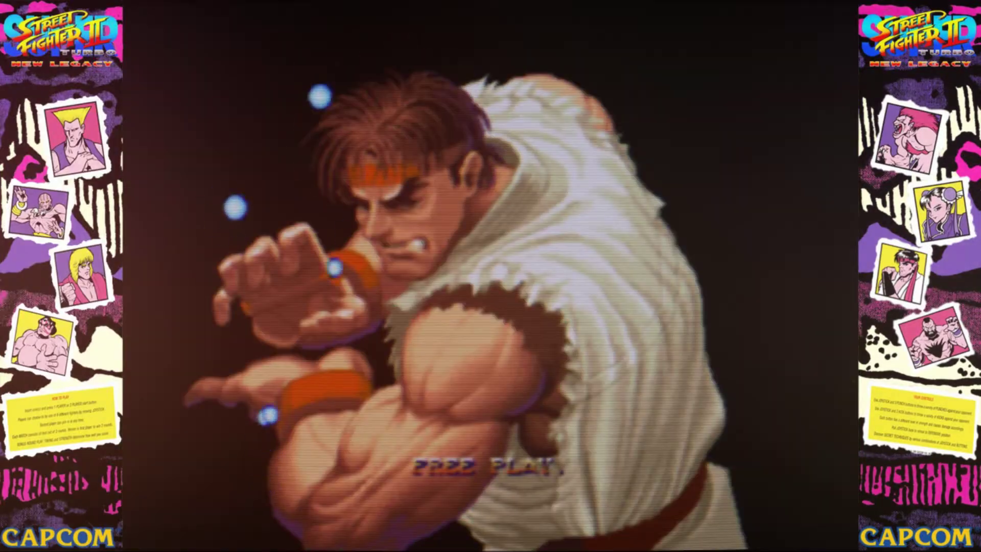
key("Home")
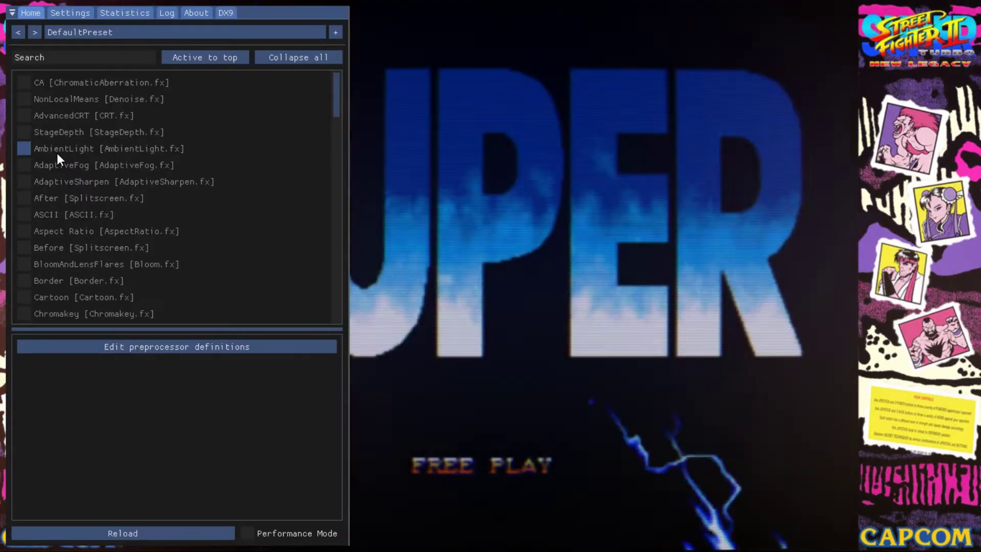
key("Scroll_Lock")
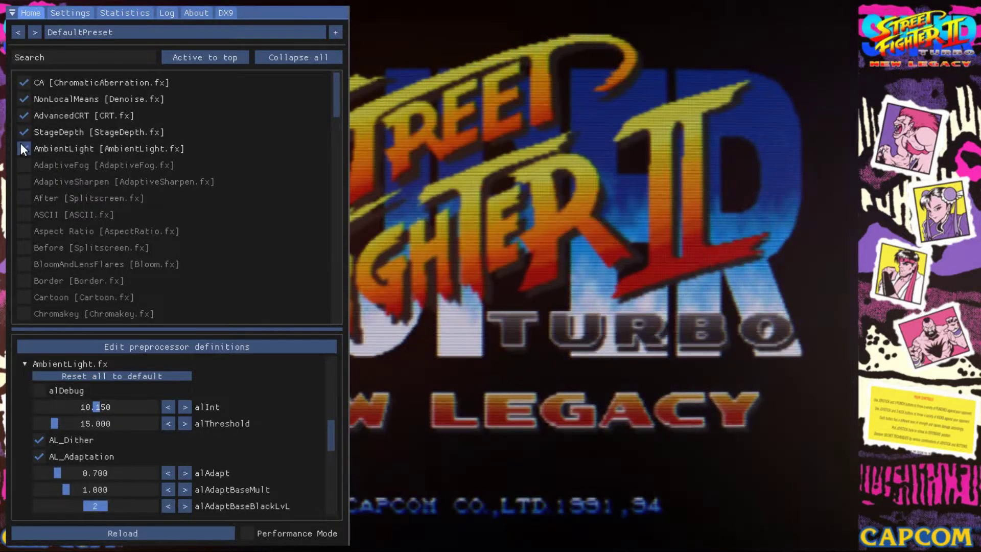
left_click(24, 147)
key("Scroll_Lock")
key("Home")
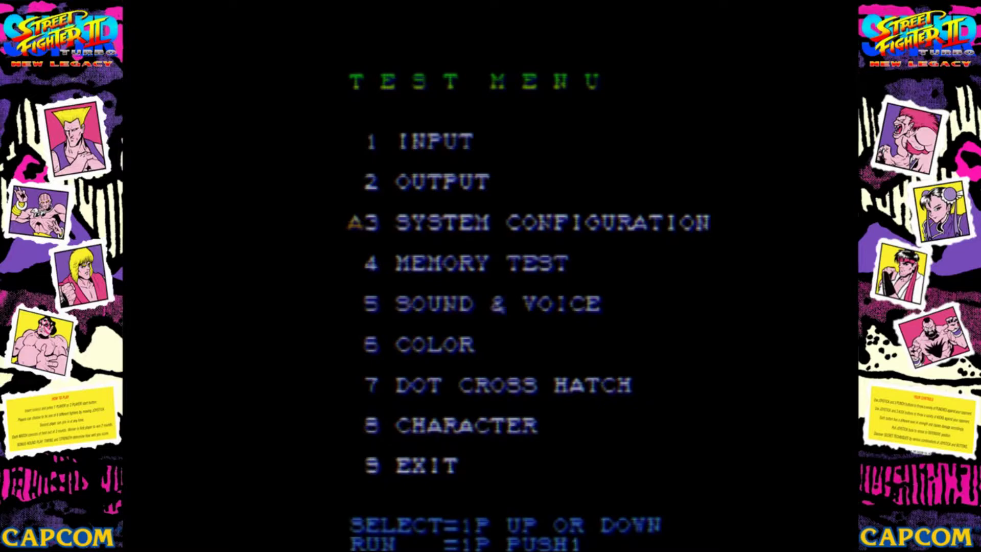
Step: Keep System Configuration at Free Play coins and 4/Medium difficulty, then exit
key("Return")
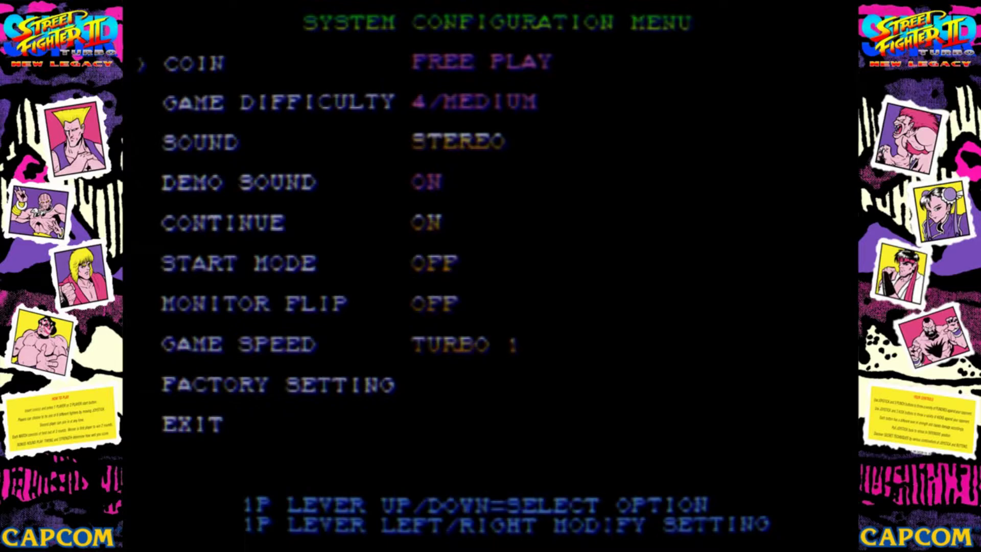
key("Right")
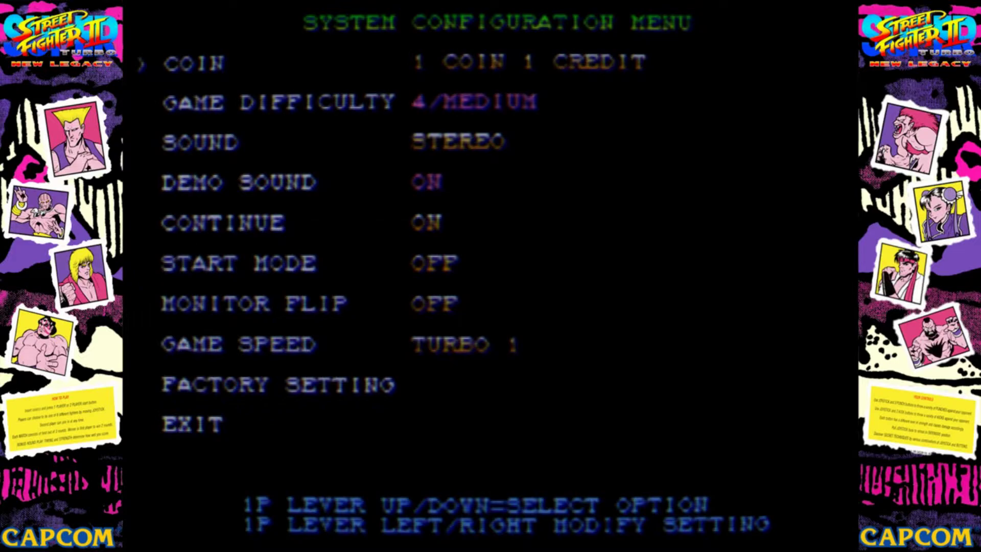
key("Left")
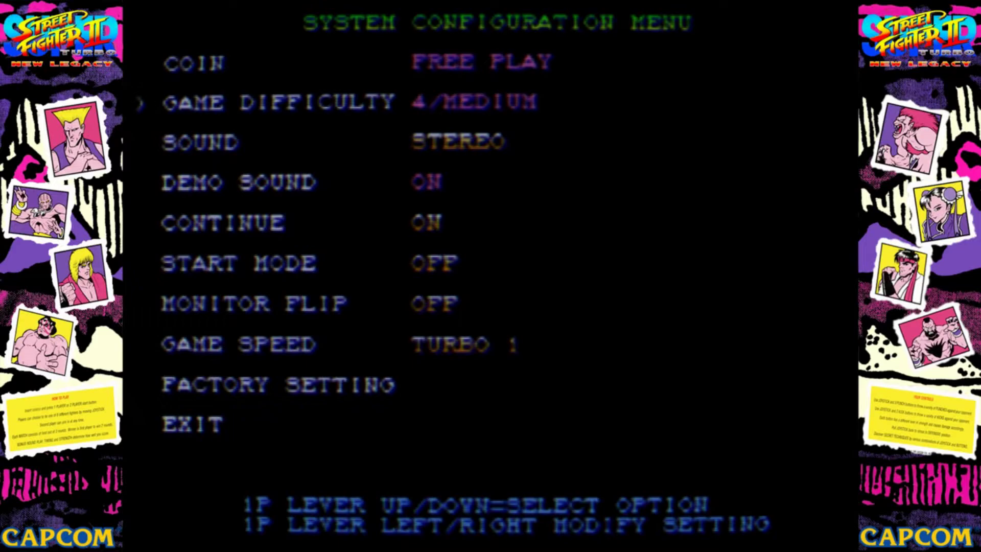
key("Right")
key("Right")
key("Left")
key("Left")
key("Left")
key("Left")
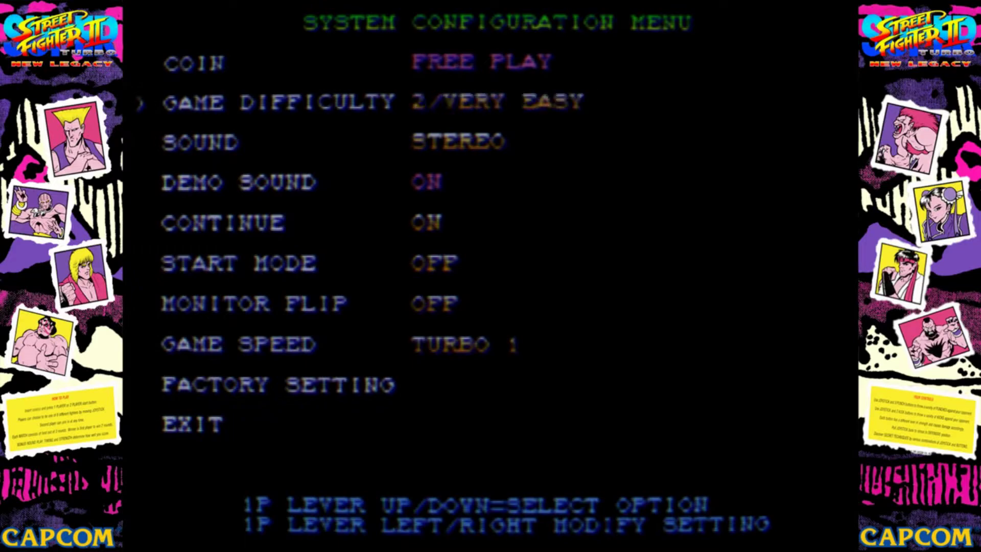
key("Left")
key("Right")
key("Right")
key("Right")
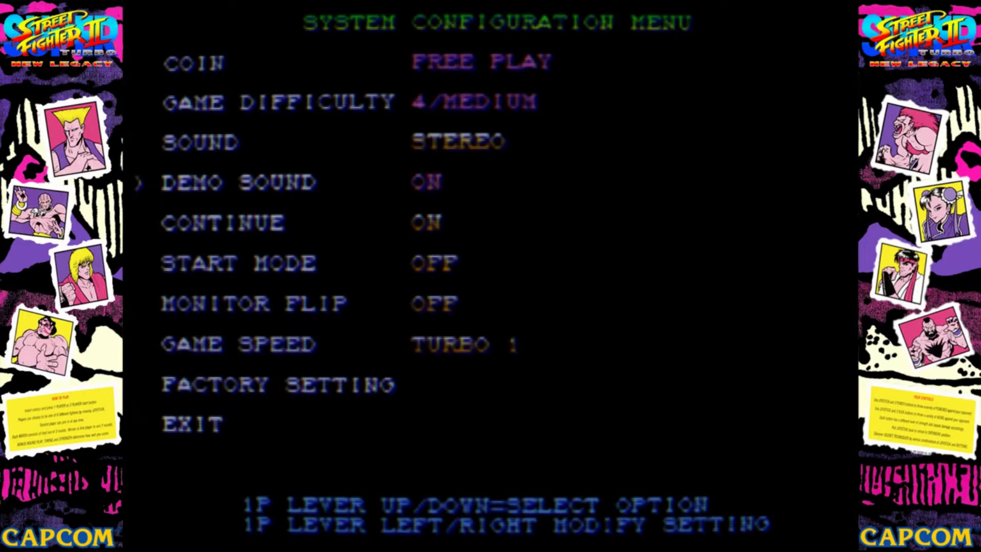
key("Down")
key("Down")
key("Down")
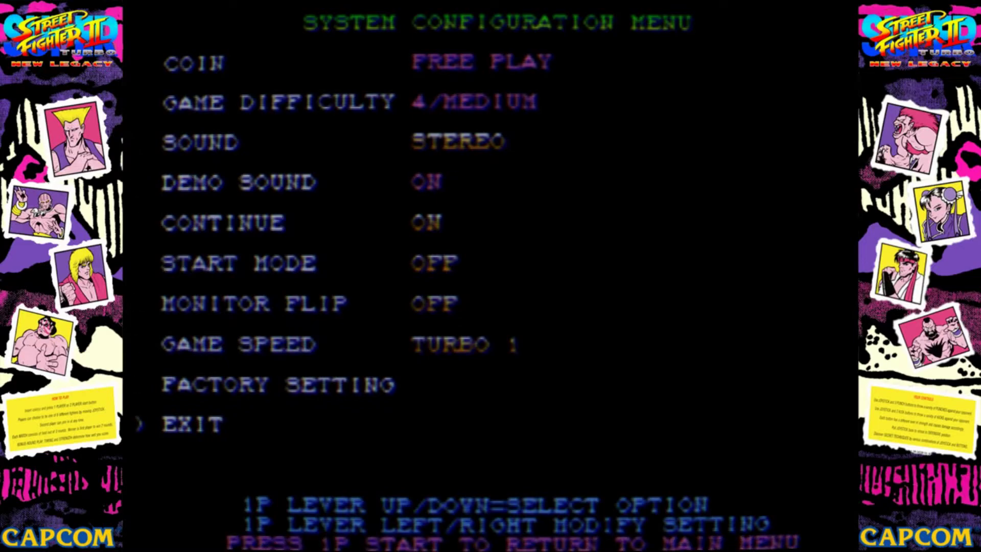
key("1")
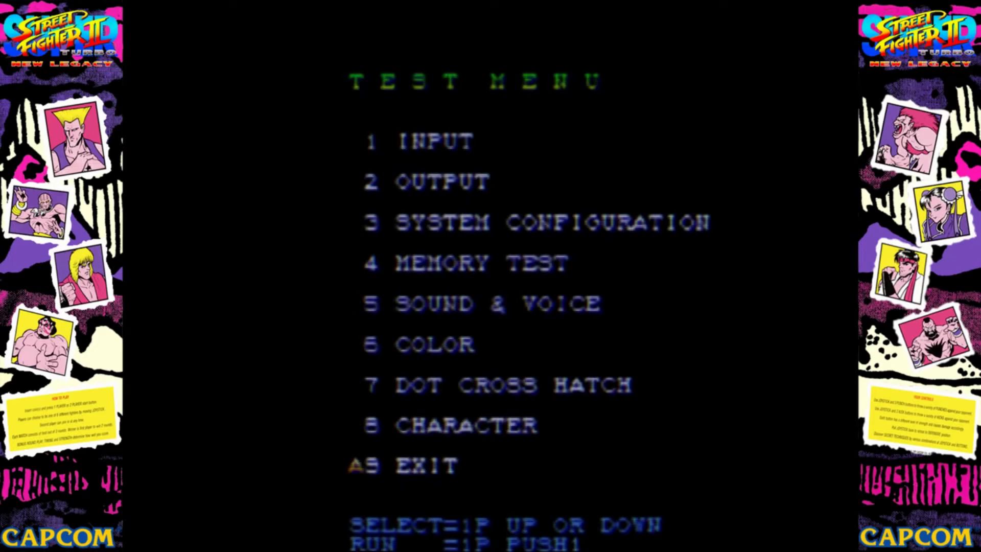
Step: Leave the test menu, start a game, and browse fighters from E. Honda toward Vega
key("1")
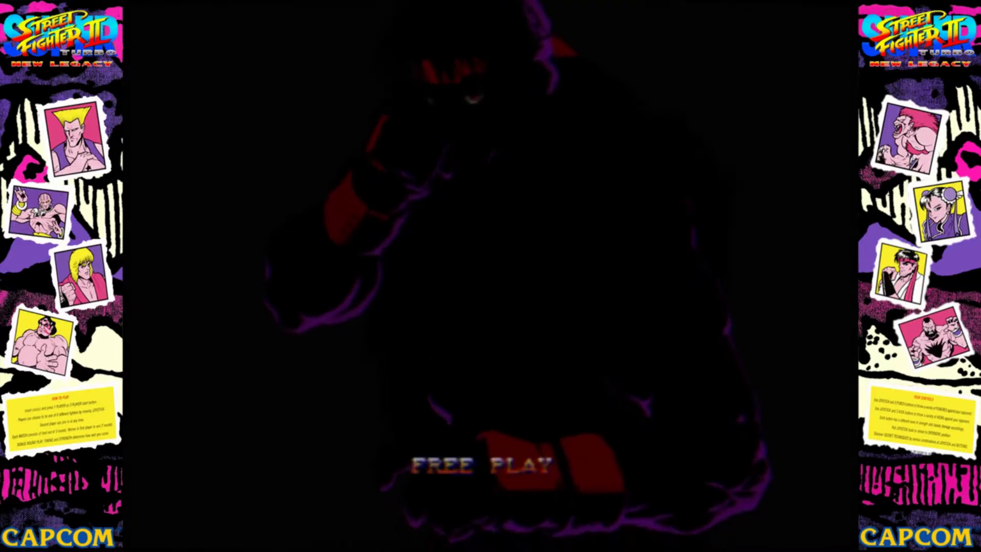
key("1")
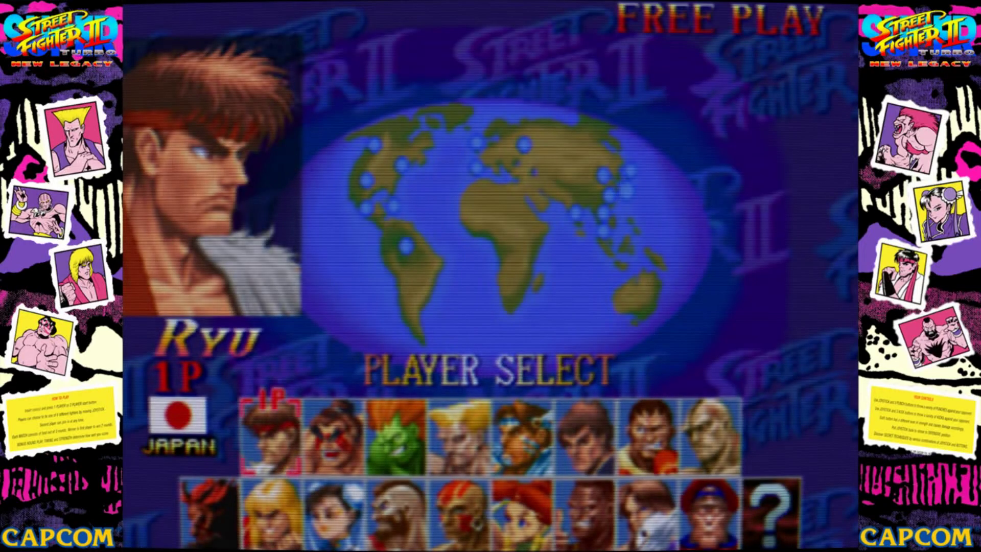
key("Right")
key("Down")
key("Left")
key("Left")
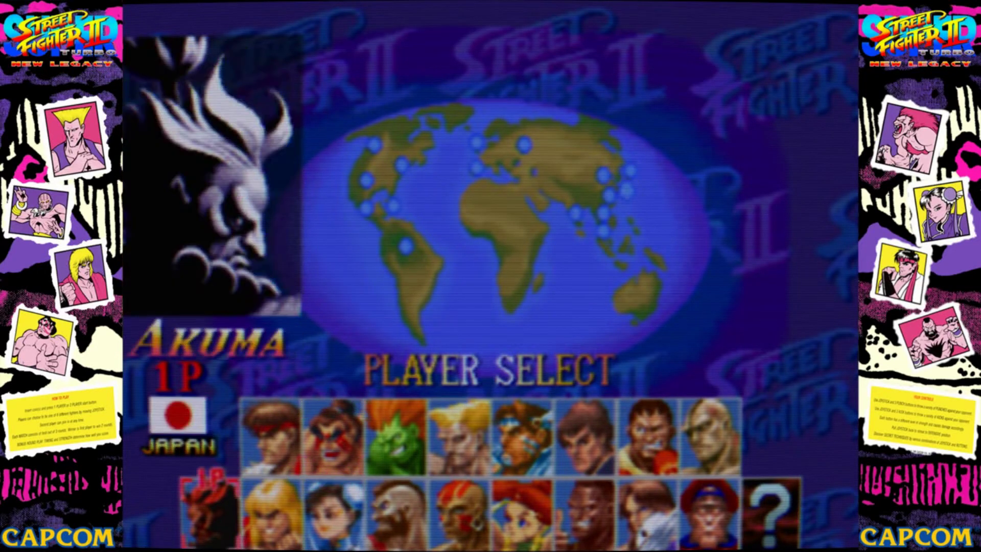
key("Right")
key("Right")
key("Right")
key("Right")
key("Right")
key("Right")
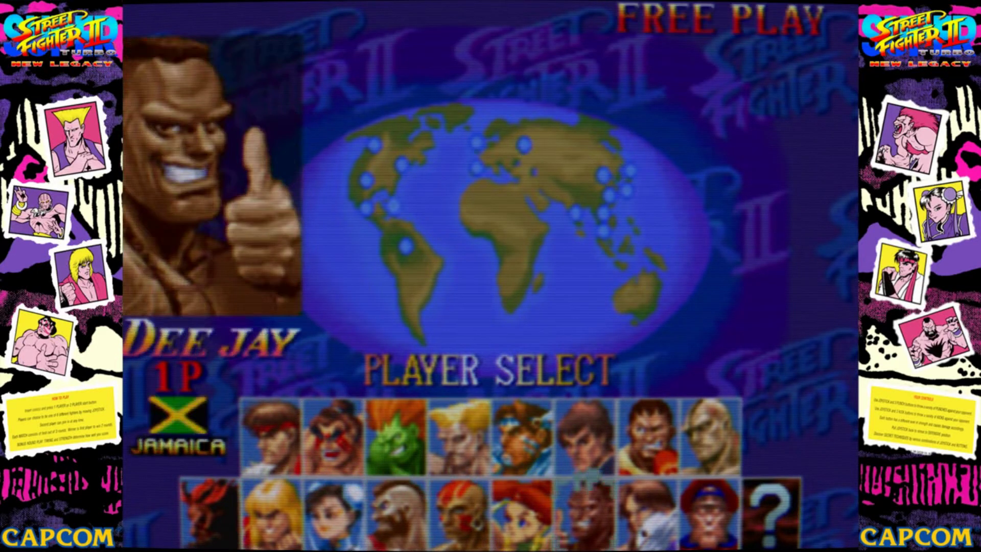
key("Right")
Step: Browse back past Zangief, Chun-Li and E. Honda and select Ryu
key("Left")
key("Left")
key("Left")
key("Left")
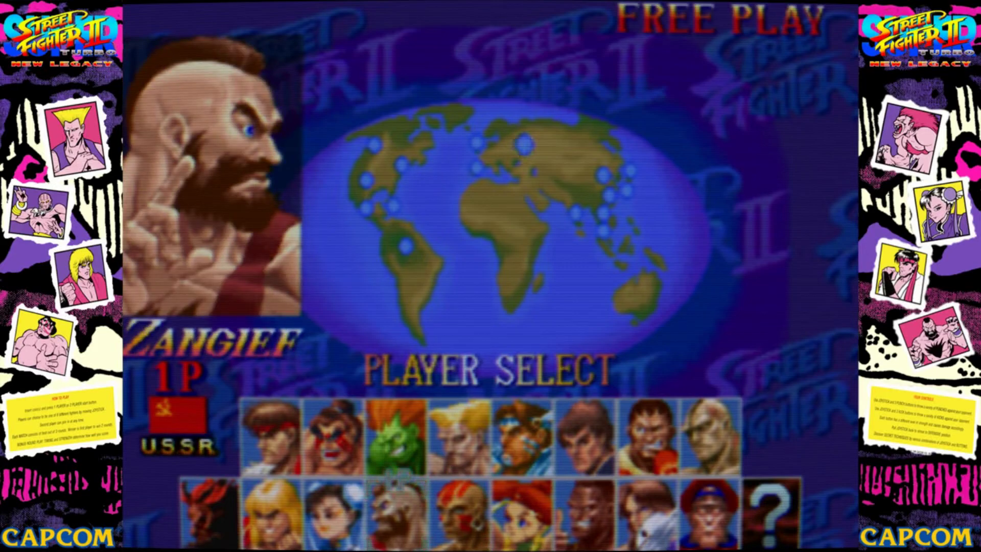
key("Left")
key("Up")
key("Left")
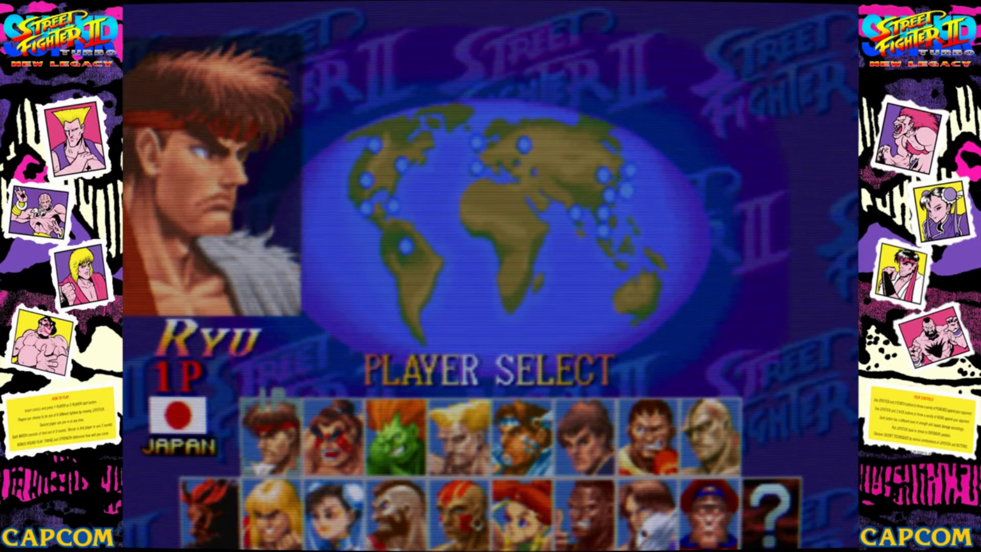
key("x")
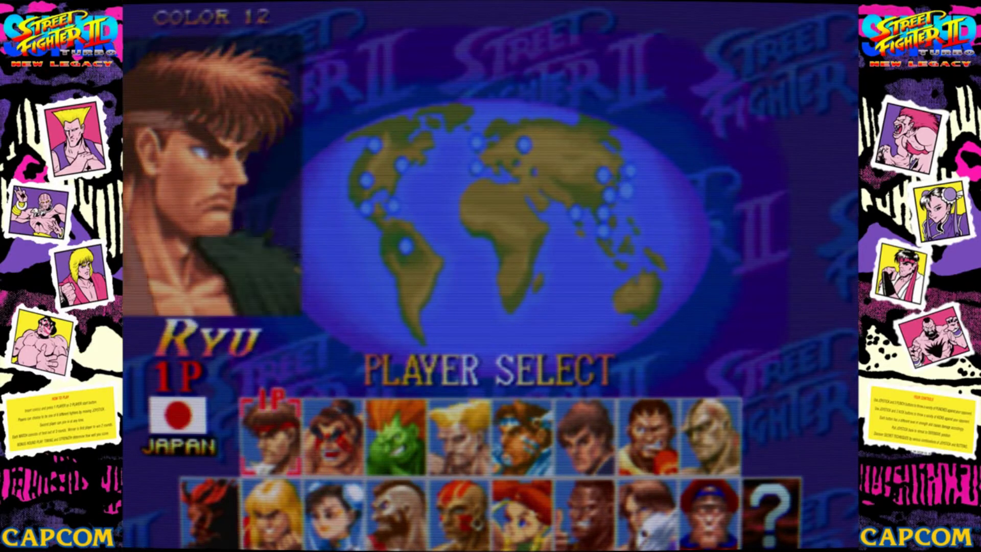
Step: Give Ryu the green-headband, purple-gi colour and confirm to reveal the stage
key("x")
key("x")
key("x")
key("x")
key("x")
key("x")
key("Right")
key("Right")
key("Right")
key("Left")
key("Left")
key("Left")
key("Left")
key("Left")
key("Left")
key("Left")
key("Left")
key("Right")
key("Right")
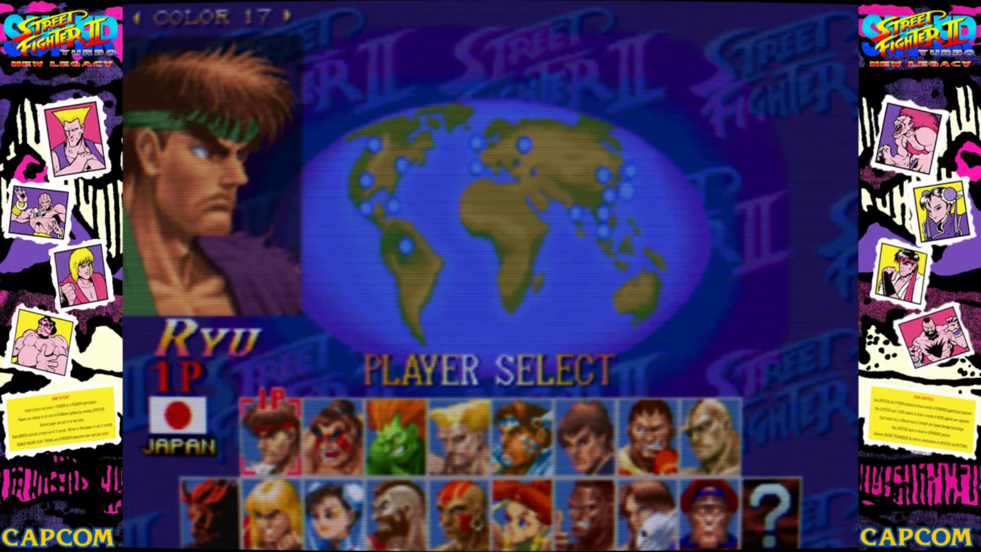
key("Return")
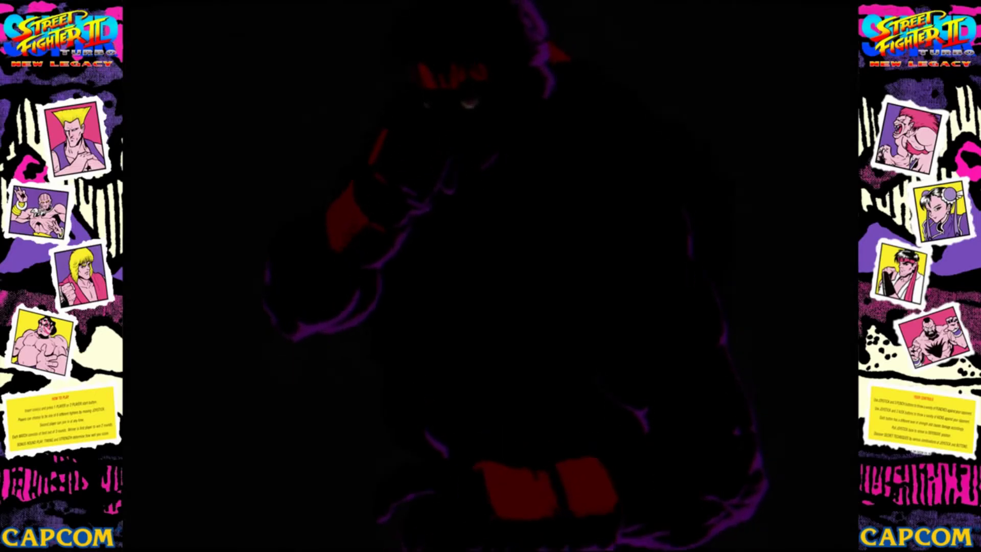
Step: Start a new game and return player 1's cursor from Blanka to Ryu
key("Return")
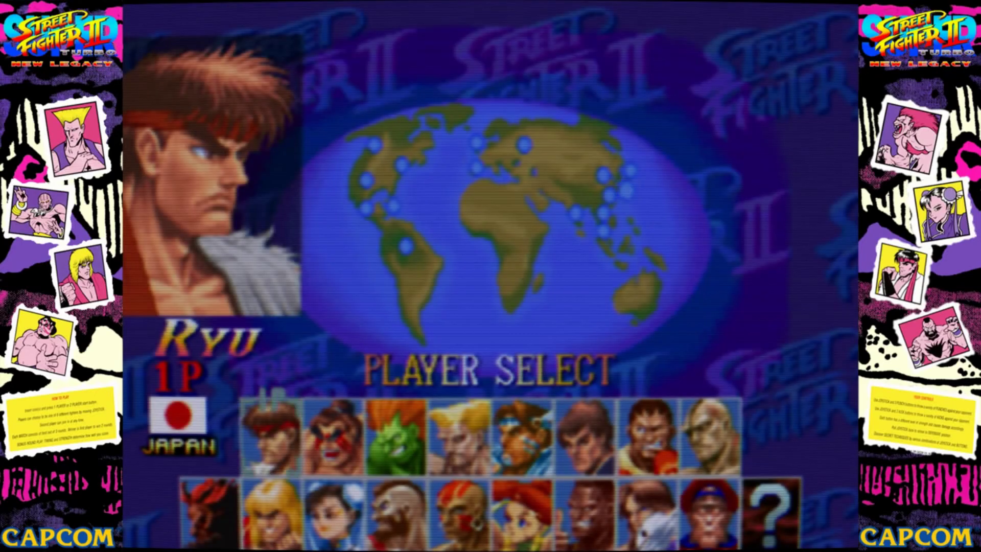
key("Right")
key("Right")
key("Left")
key("Left")
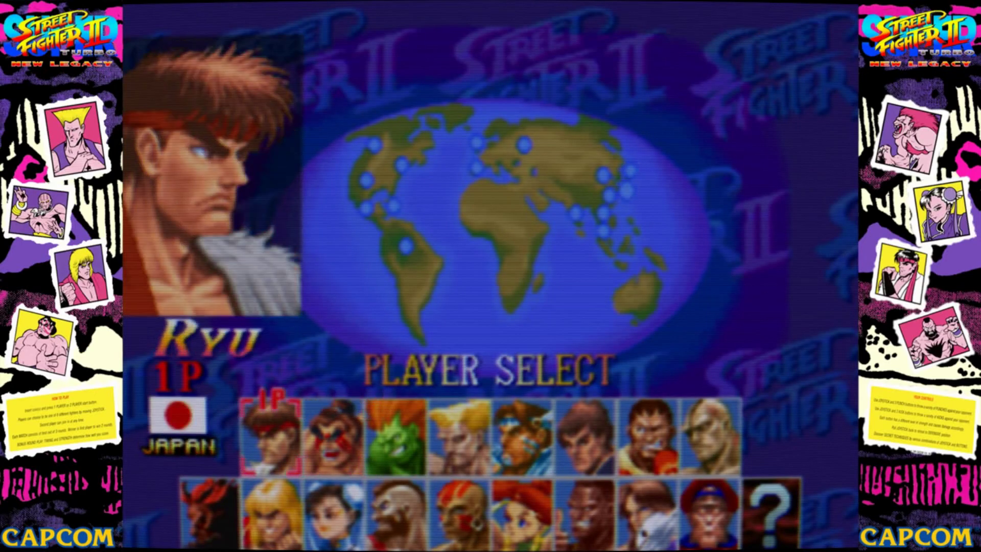